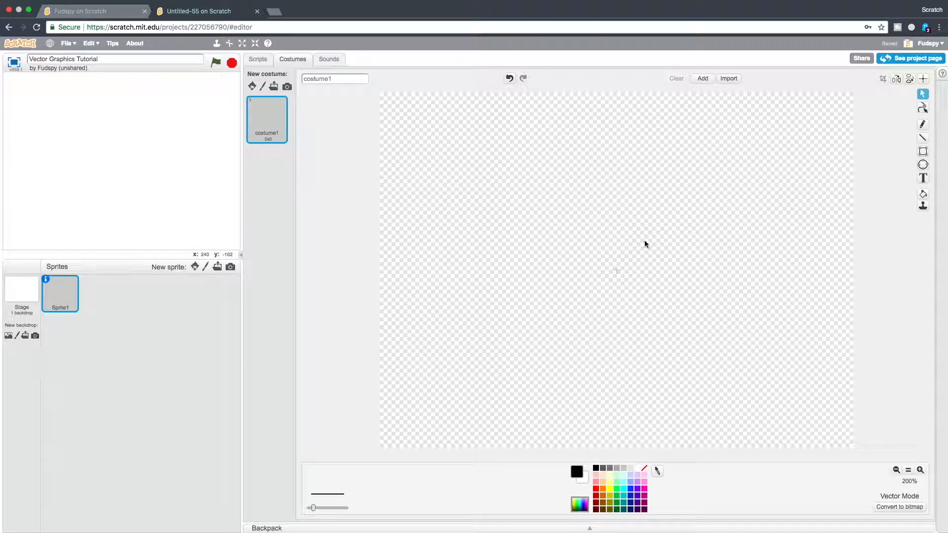
# Draw solid rectangles of various sizes in black, blue, purple, orange and red across the empty costume with the Rectangle tool.
pyautogui.moveTo(719, 175); pyautogui.dragTo(395, 371)
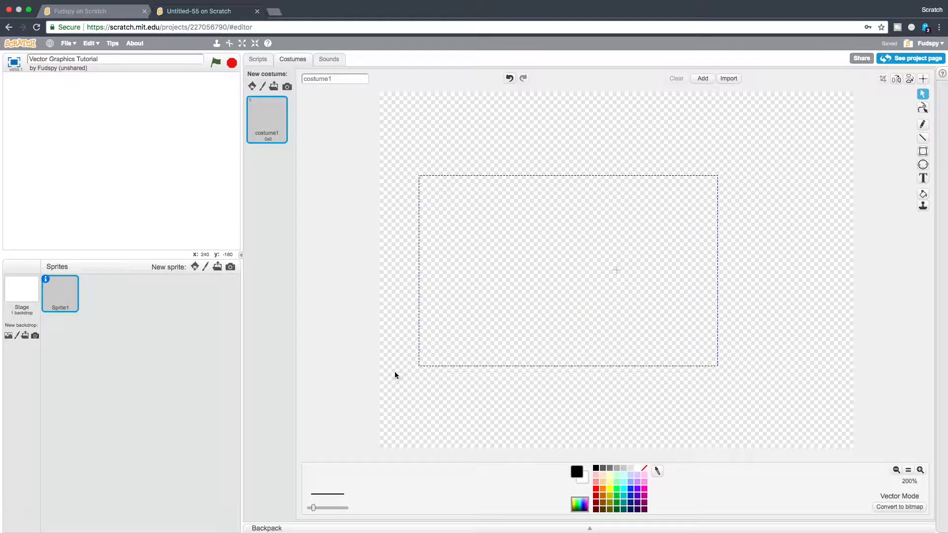
pyautogui.moveTo(559, 219); pyautogui.dragTo(682, 331)
pyautogui.moveTo(713, 224); pyautogui.dragTo(773, 182)
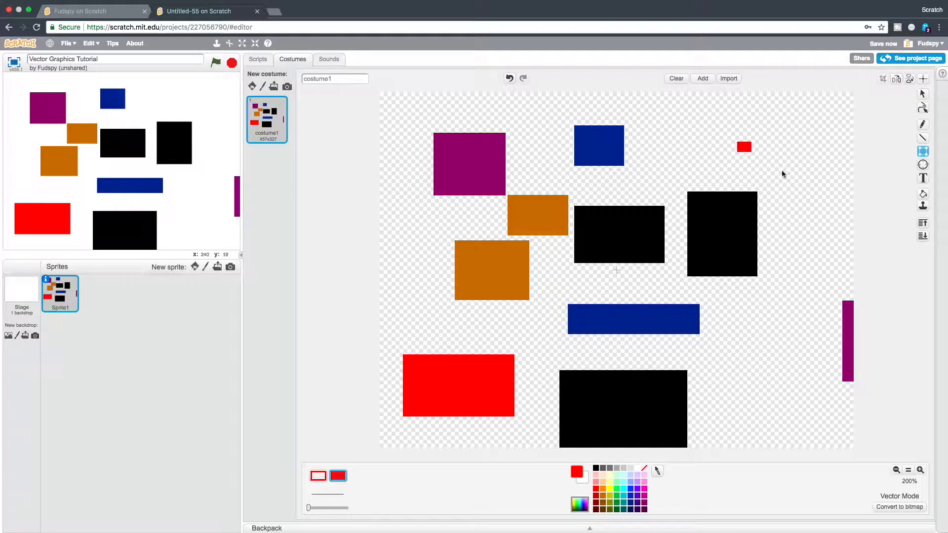
pyautogui.moveTo(737, 142); pyautogui.dragTo(795, 172)
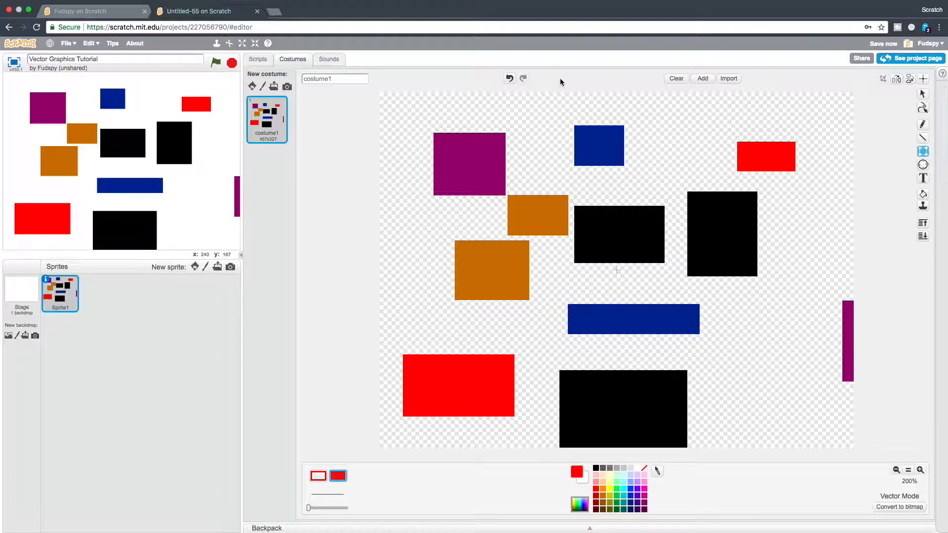
# Select groups of the rectangles with the Select tool and shift the upper group slightly to the right.
pyautogui.click(922, 97)
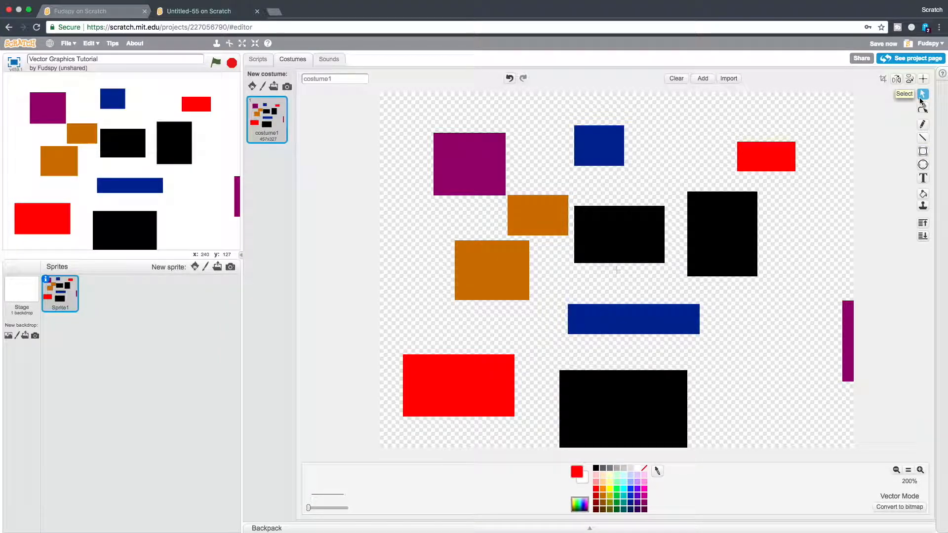
pyautogui.moveTo(495, 176); pyautogui.dragTo(860, 426)
pyautogui.moveTo(746, 332); pyautogui.dragTo(677, 257)
pyautogui.moveTo(861, 341); pyautogui.dragTo(407, 121)
pyautogui.moveTo(756, 247); pyautogui.dragTo(782, 246)
# Reshape the red circle into an irregular spiky form by pulling its outline points with the Reshape tool.
pyautogui.click(922, 108)
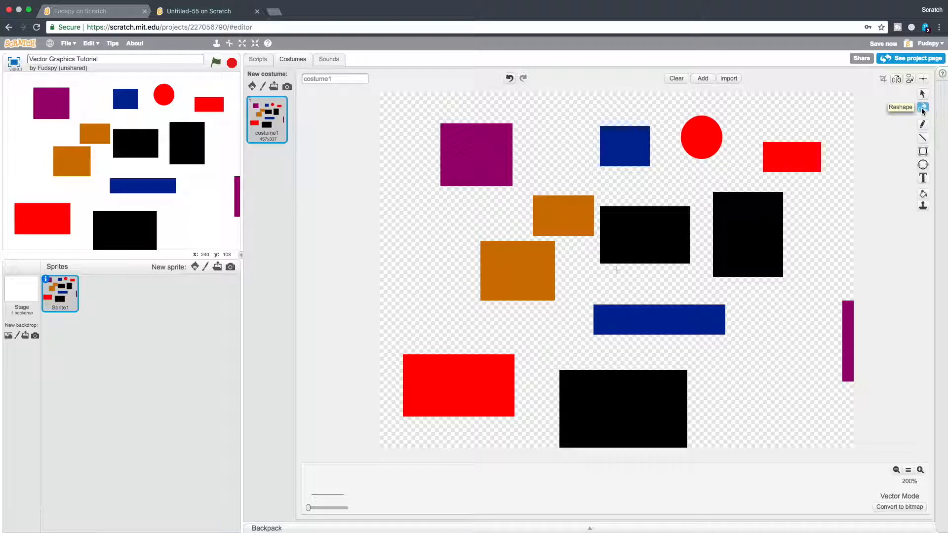
pyautogui.click(922, 94)
pyautogui.click(922, 107)
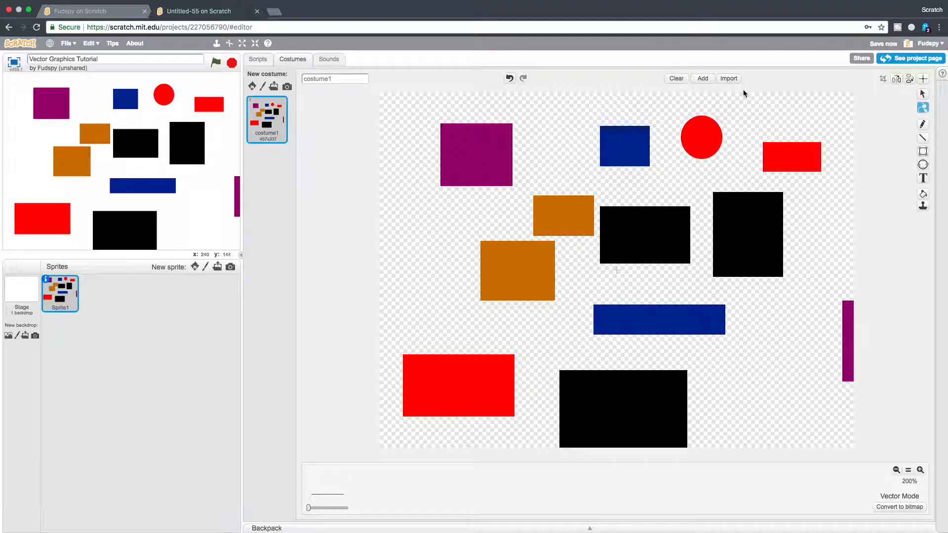
pyautogui.click(703, 139)
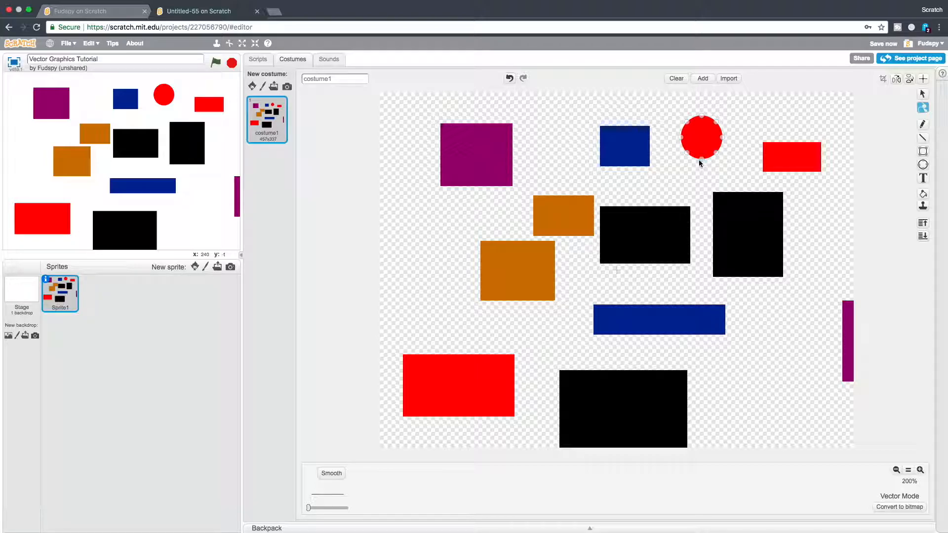
pyautogui.moveTo(702, 158)
pyautogui.mouseDown()
pyautogui.moveTo(703, 179)
pyautogui.moveTo(698, 152)
pyautogui.moveTo(720, 154)
pyautogui.moveTo(710, 139)
pyautogui.mouseUp()
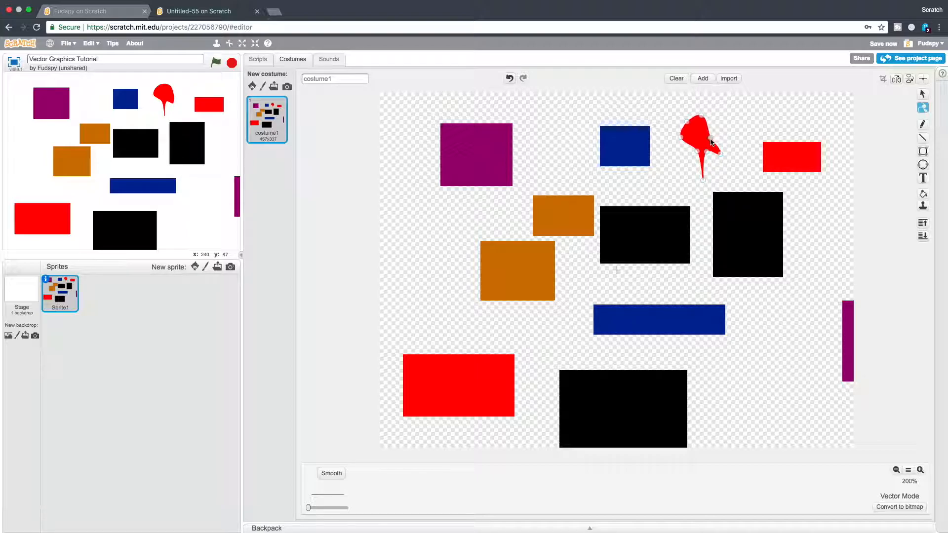
# Draw a thin red S-shaped curve around the small red rectangle with the Pencil tool.
pyautogui.click(923, 125)
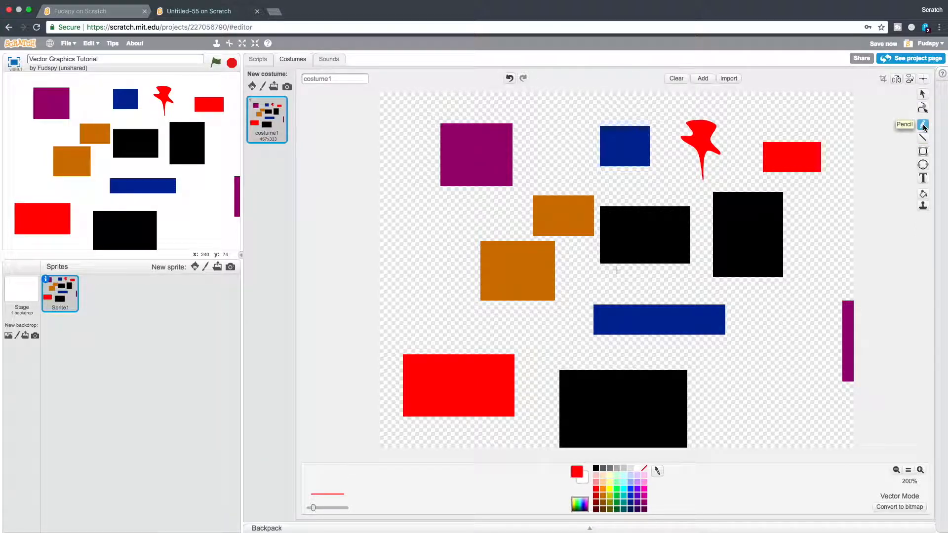
pyautogui.moveTo(803, 116); pyautogui.dragTo(746, 139)
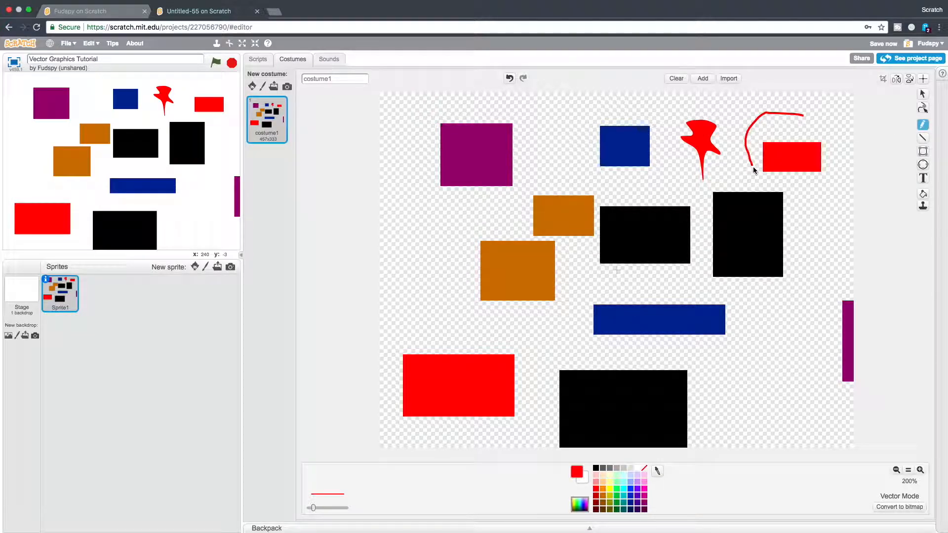
pyautogui.moveTo(785, 194); pyautogui.dragTo(803, 243)
# Convert the costume to bitmap and back to vector mode.
pyautogui.click(901, 509)
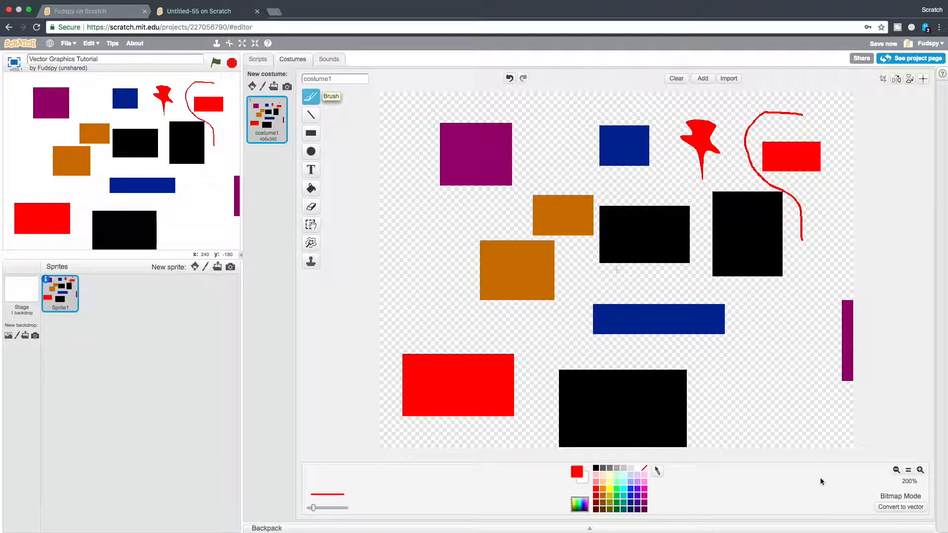
pyautogui.click(900, 507)
# Draw a thin red pencil curve over the upper blue rectangle and a maximum-width closed loop around the larger orange rectangle.
pyautogui.moveTo(681, 102)
pyautogui.mouseDown()
pyautogui.moveTo(607, 110)
pyautogui.moveTo(549, 162)
pyautogui.mouseUp()
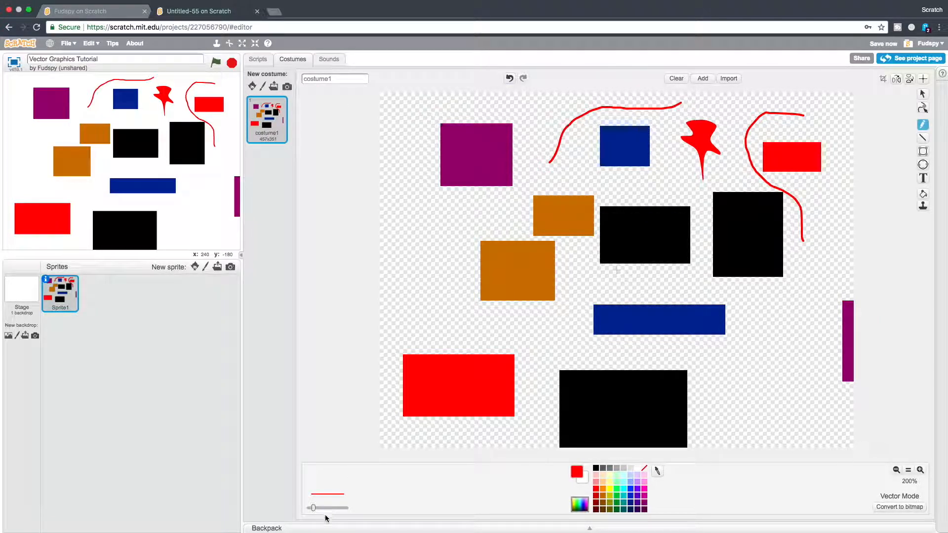
pyautogui.moveTo(314, 508); pyautogui.dragTo(346, 508)
pyautogui.moveTo(408, 322); pyautogui.dragTo(511, 220)
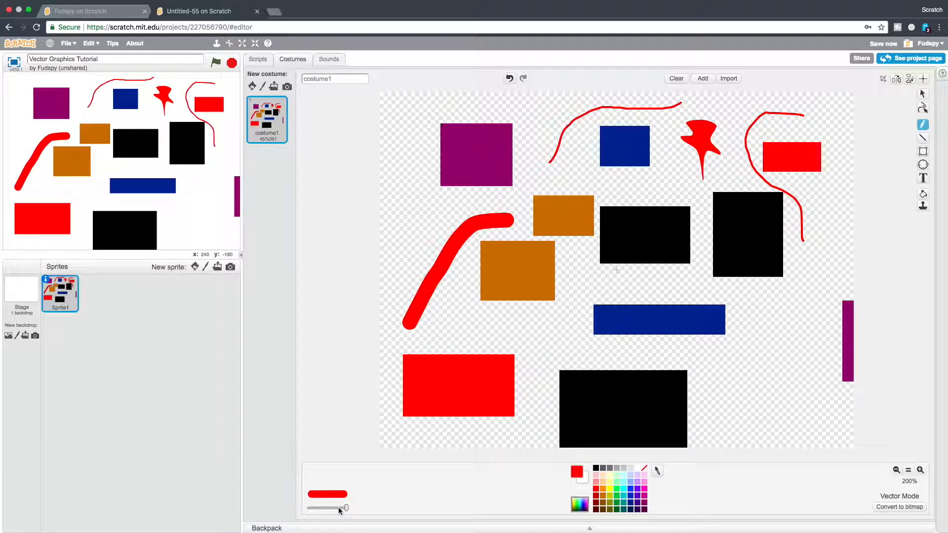
pyautogui.moveTo(509, 224)
pyautogui.mouseDown()
pyautogui.moveTo(540, 240)
pyautogui.moveTo(557, 321)
pyautogui.moveTo(455, 366)
pyautogui.moveTo(413, 319)
pyautogui.mouseUp()
# Draw medium-width red straight lines with the Line tool: a long diagonal arrow, a second diagonal, a vertical and a horizontal line.
pyautogui.click(922, 137)
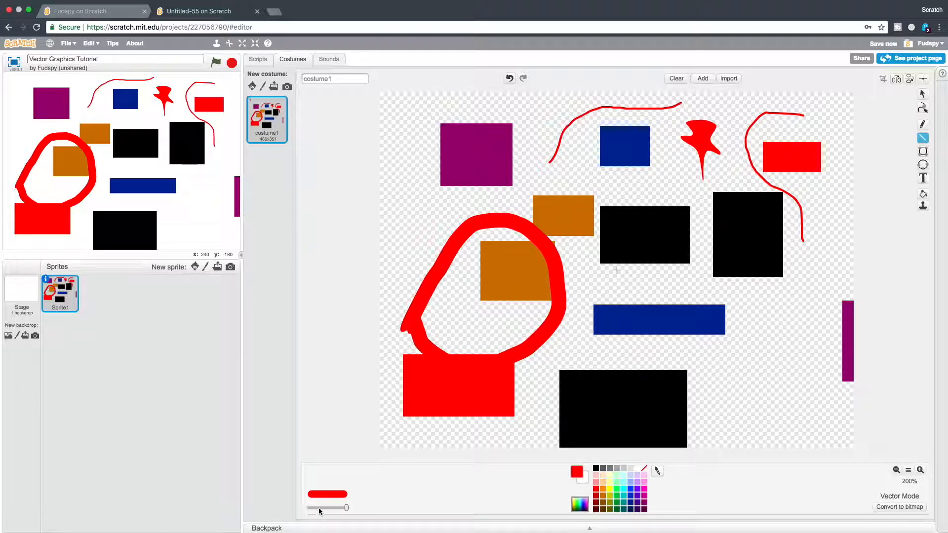
pyautogui.moveTo(349, 507); pyautogui.dragTo(321, 507)
pyautogui.moveTo(397, 199)
pyautogui.mouseDown()
pyautogui.moveTo(749, 302)
pyautogui.moveTo(808, 351)
pyautogui.mouseUp()
pyautogui.moveTo(808, 254); pyautogui.dragTo(687, 389)
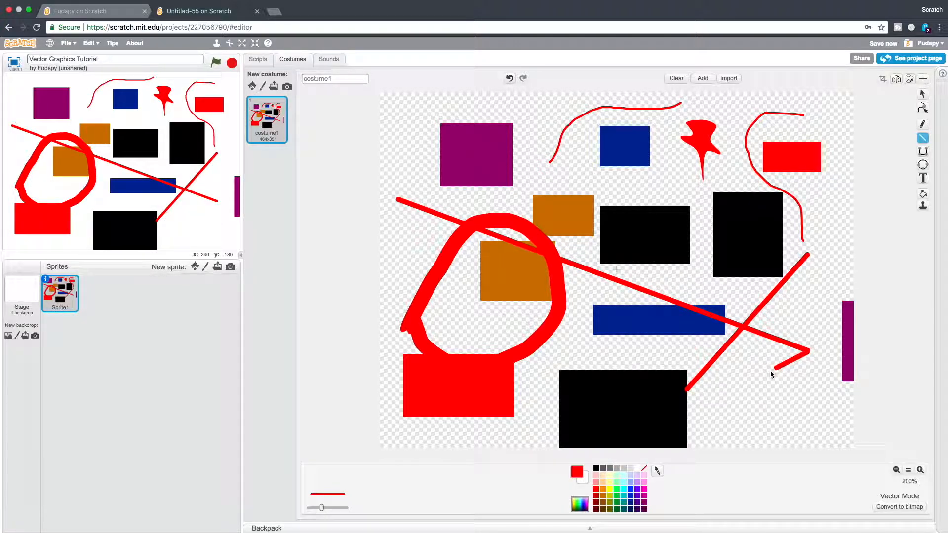
pyautogui.moveTo(729, 402); pyautogui.dragTo(728, 400)
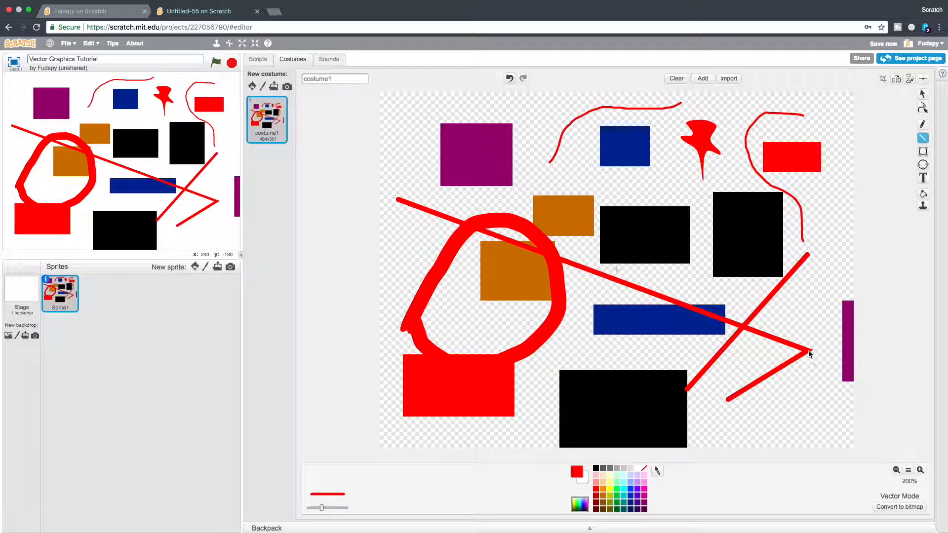
pyautogui.moveTo(816, 369); pyautogui.dragTo(816, 390)
pyautogui.moveTo(585, 139); pyautogui.dragTo(602, 337)
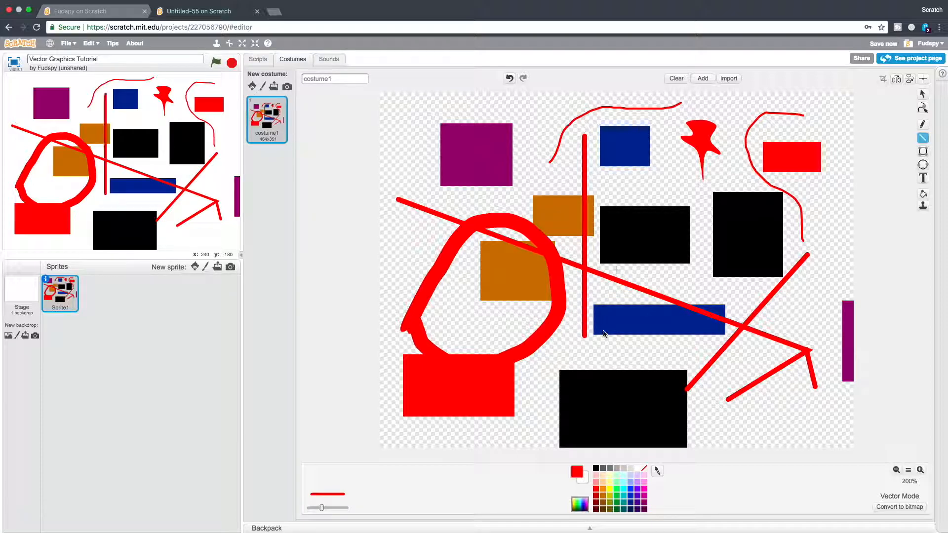
pyautogui.moveTo(531, 173)
pyautogui.mouseDown()
pyautogui.moveTo(787, 199)
pyautogui.moveTo(847, 192)
pyautogui.mouseUp()
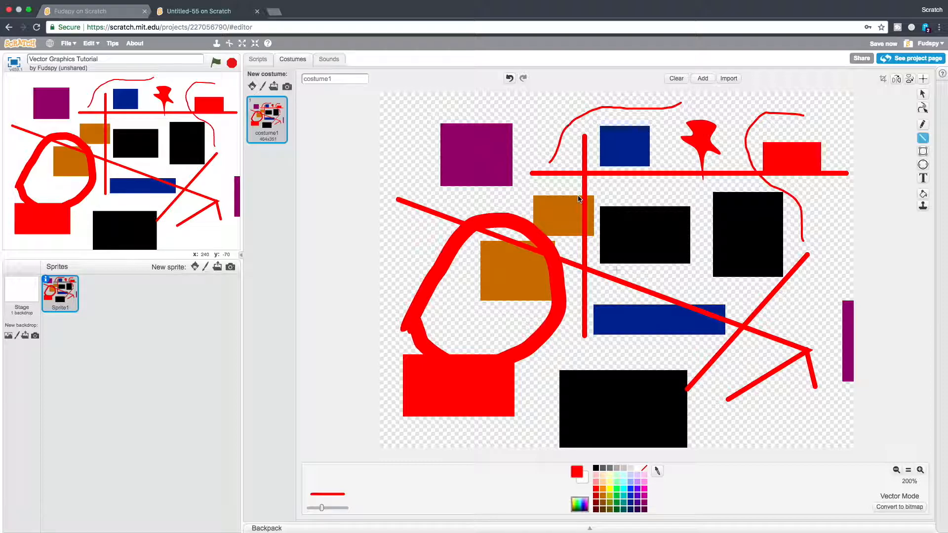
# Adjust the line width and draw two solid red rectangles on either side of the purple rectangle.
pyautogui.moveTo(322, 508); pyautogui.dragTo(338, 508)
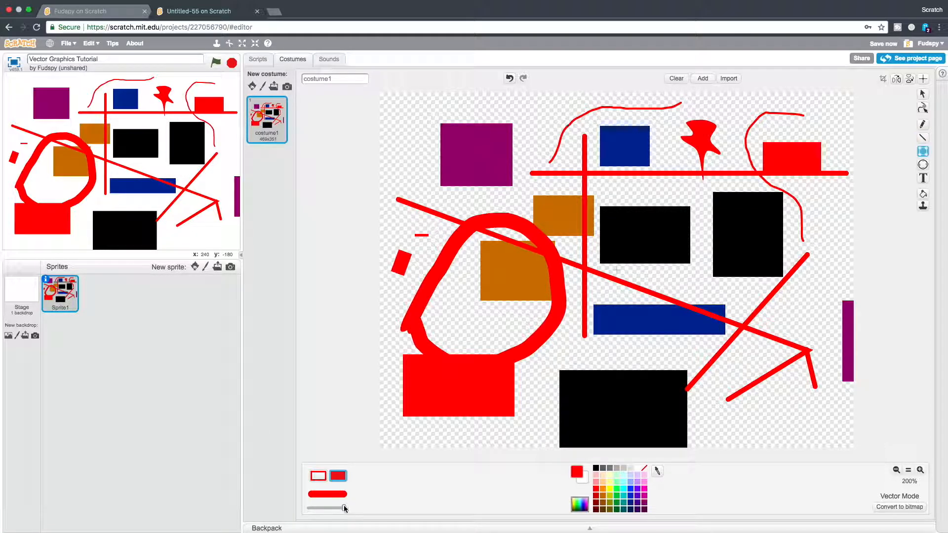
pyautogui.moveTo(344, 508); pyautogui.dragTo(330, 508)
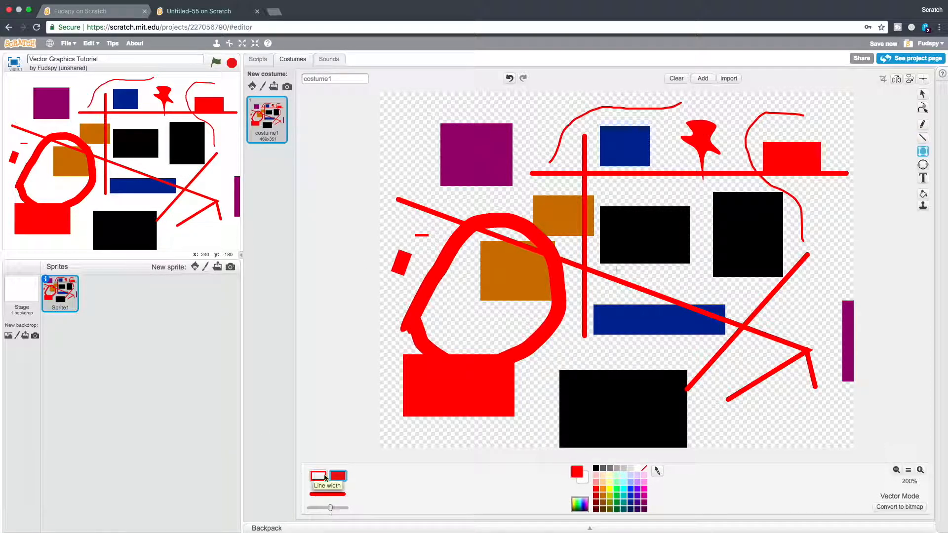
pyautogui.moveTo(390, 109); pyautogui.dragTo(425, 153)
pyautogui.moveTo(564, 110)
pyautogui.mouseDown()
pyautogui.moveTo(570, 124)
pyautogui.moveTo(536, 130)
pyautogui.mouseUp()
# Draw outlined red rectangles, a thin one beside the tall black rectangle and a maximum-width one across the purple rectangle.
pyautogui.click(317, 477)
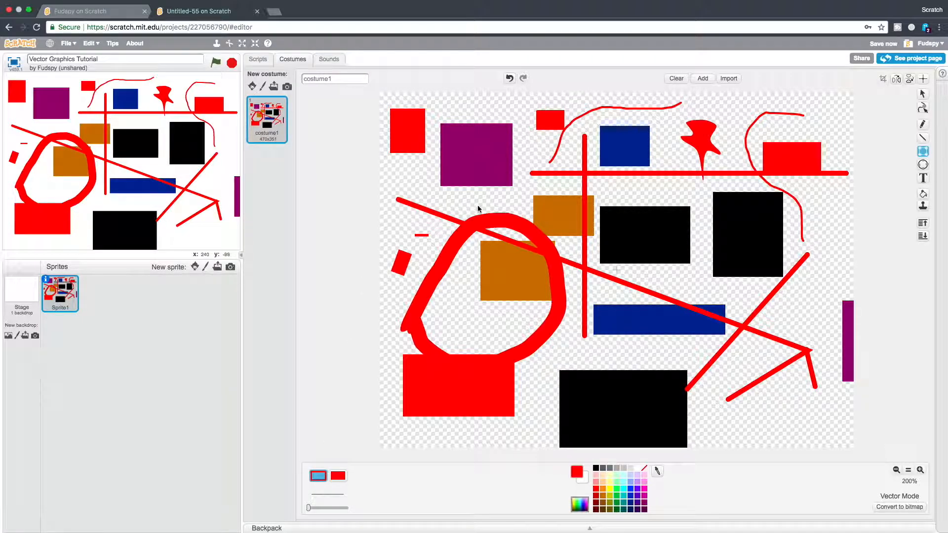
pyautogui.moveTo(805, 197); pyautogui.dragTo(846, 241)
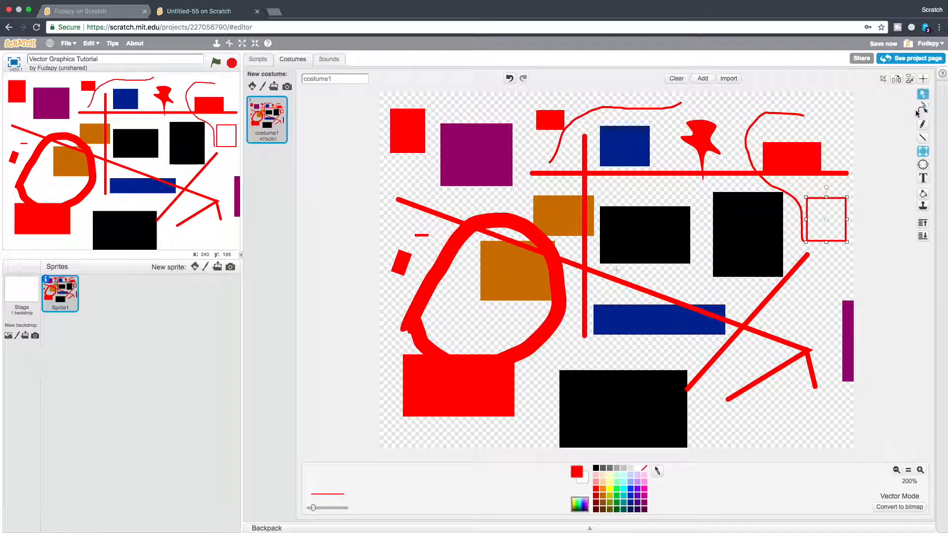
pyautogui.click(820, 134)
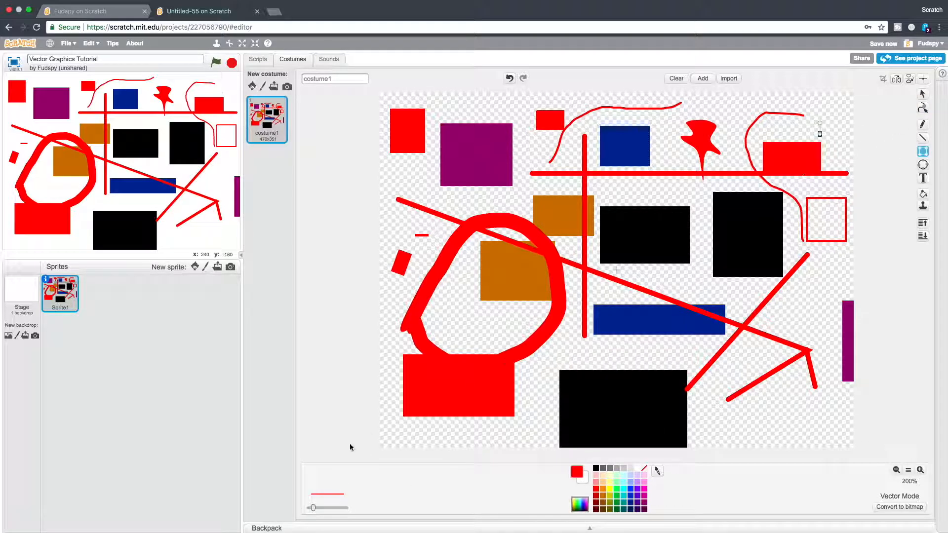
pyautogui.click(922, 151)
pyautogui.moveTo(312, 508); pyautogui.dragTo(346, 508)
pyautogui.moveTo(401, 162); pyautogui.dragTo(511, 198)
# Draw three solid red ellipses: one inside the thick loop, one beside the spiky shape and one above the arrowhead.
pyautogui.click(923, 164)
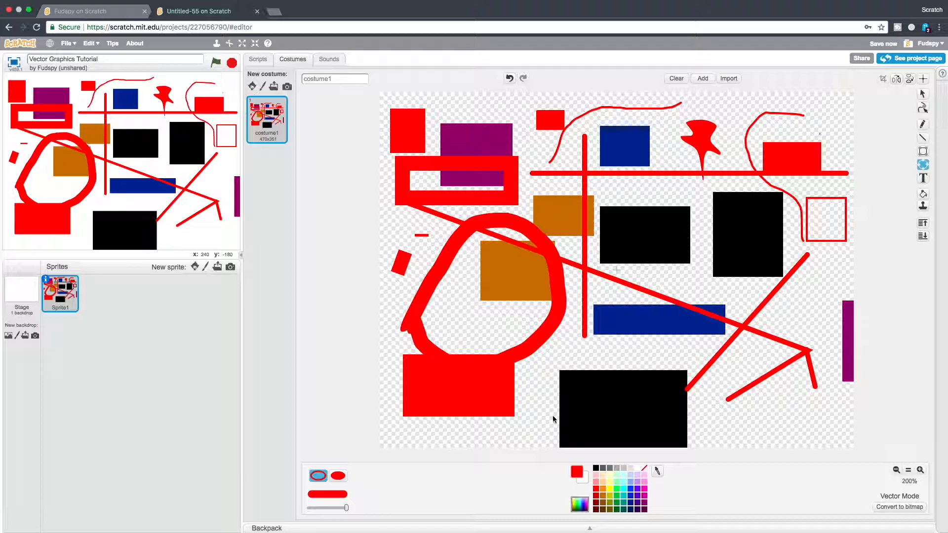
pyautogui.click(339, 476)
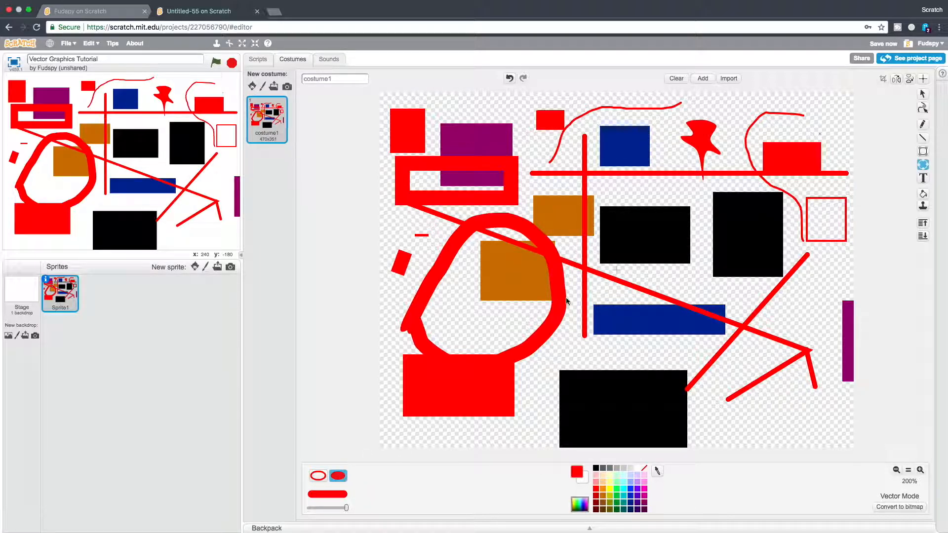
pyautogui.moveTo(426, 301); pyautogui.dragTo(526, 348)
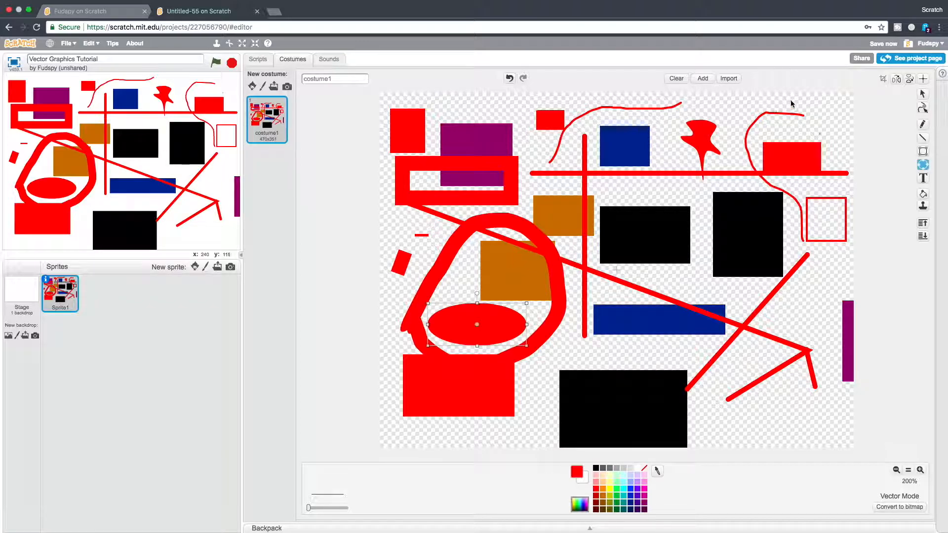
pyautogui.moveTo(717, 103); pyautogui.dragTo(741, 123)
pyautogui.moveTo(799, 312); pyautogui.dragTo(827, 334)
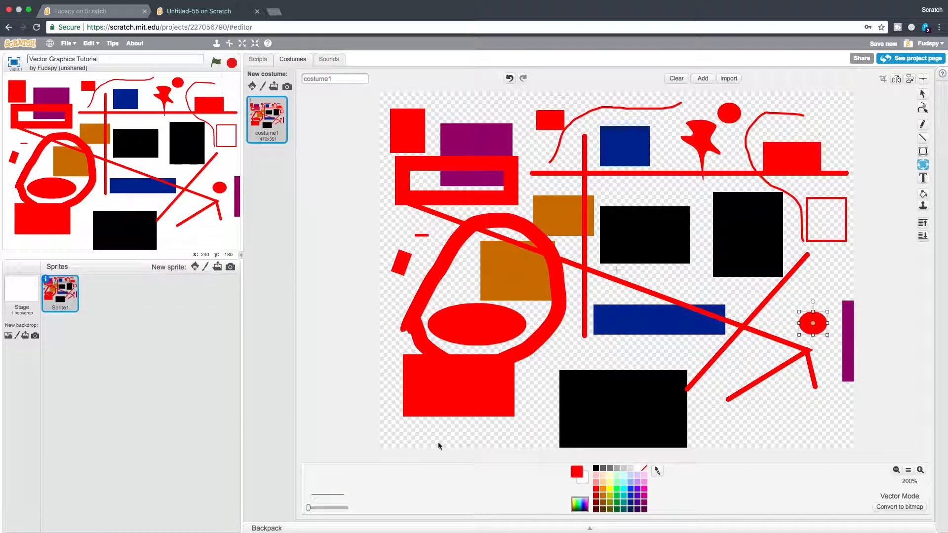
# Draw a thin outlined red ellipse near the canvas's left edge, beside the thick loop.
pyautogui.click(923, 178)
pyautogui.click(923, 168)
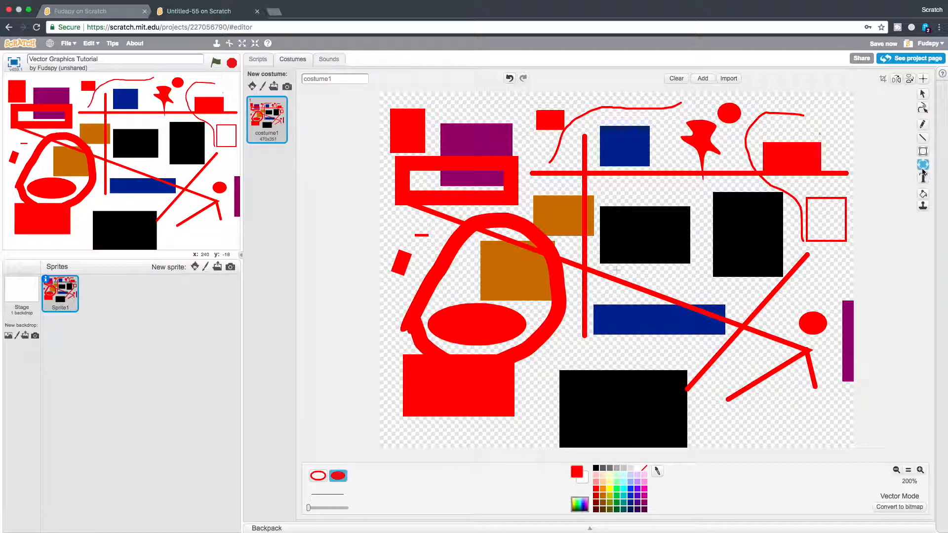
pyautogui.click(318, 476)
pyautogui.moveTo(381, 302)
pyautogui.mouseDown()
pyautogui.moveTo(403, 323)
pyautogui.moveTo(400, 267)
pyautogui.mouseUp()
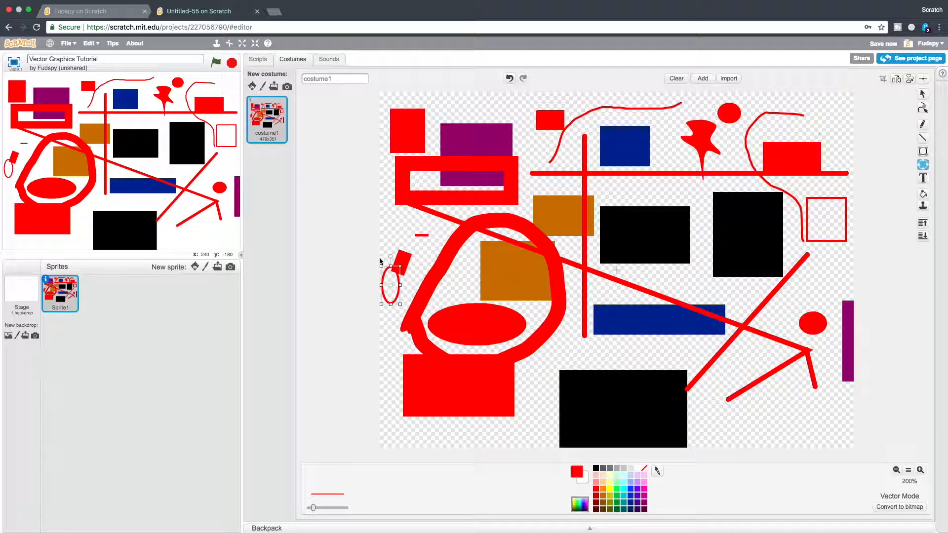
# Draw a maximum-width outlined red circle and an outlined square over the lower black rectangle.
pyautogui.click(922, 164)
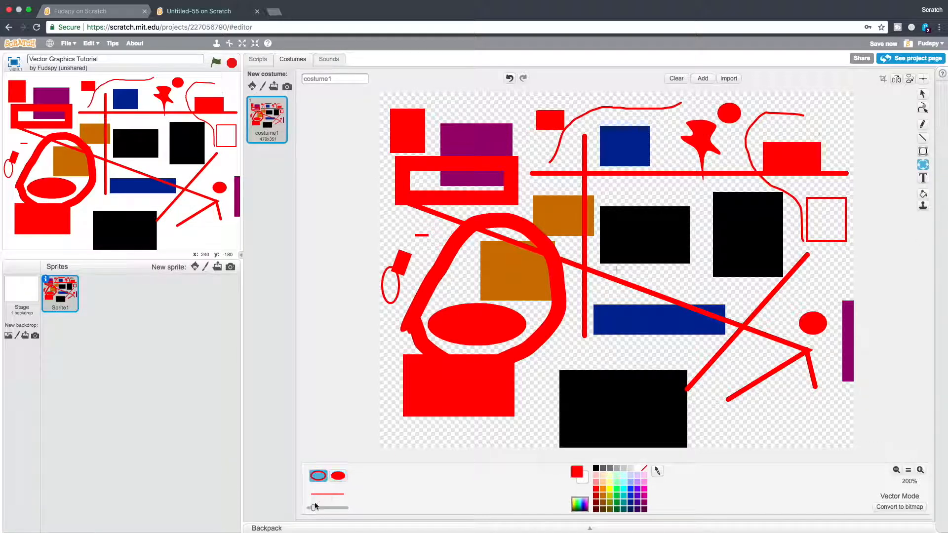
pyautogui.click(344, 510)
pyautogui.moveTo(539, 372); pyautogui.dragTo(603, 392)
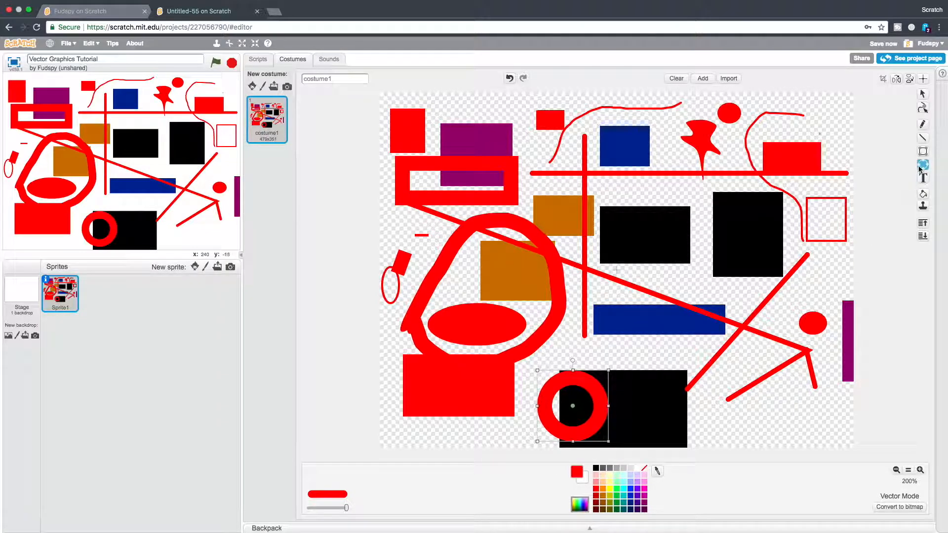
pyautogui.click(923, 151)
pyautogui.moveTo(723, 436); pyautogui.dragTo(614, 327)
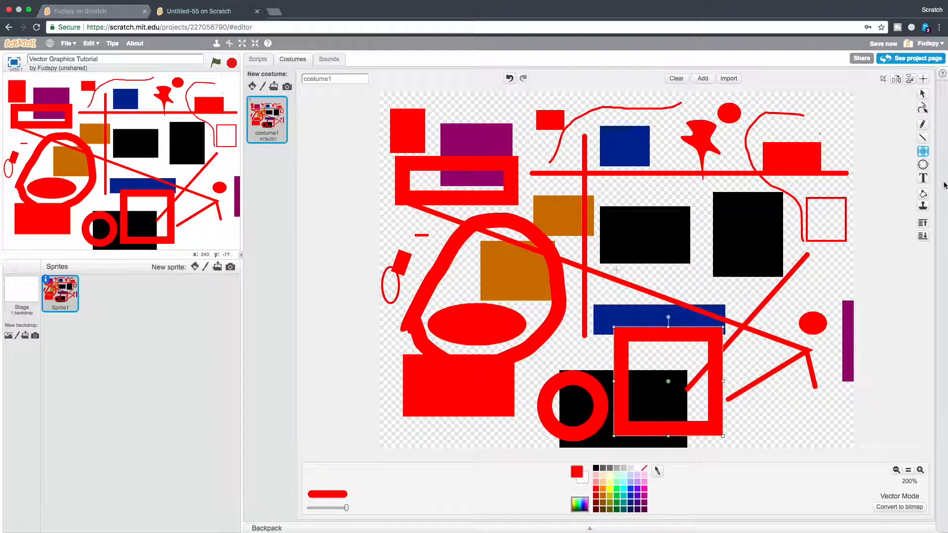
# Add the quoted green Helvetica text "Hello World!" over the central black rectangle with the Text tool.
pyautogui.click(922, 178)
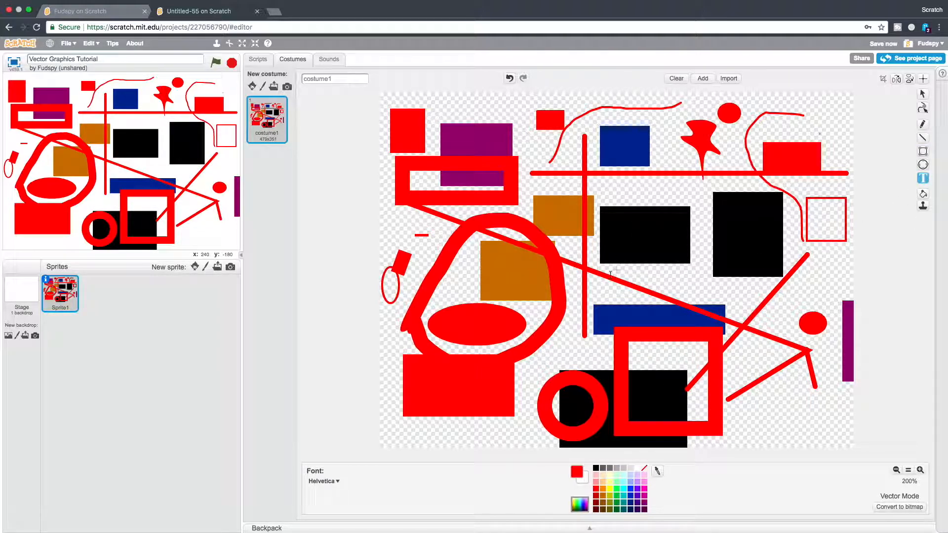
pyautogui.click(616, 489)
pyautogui.click(608, 242)
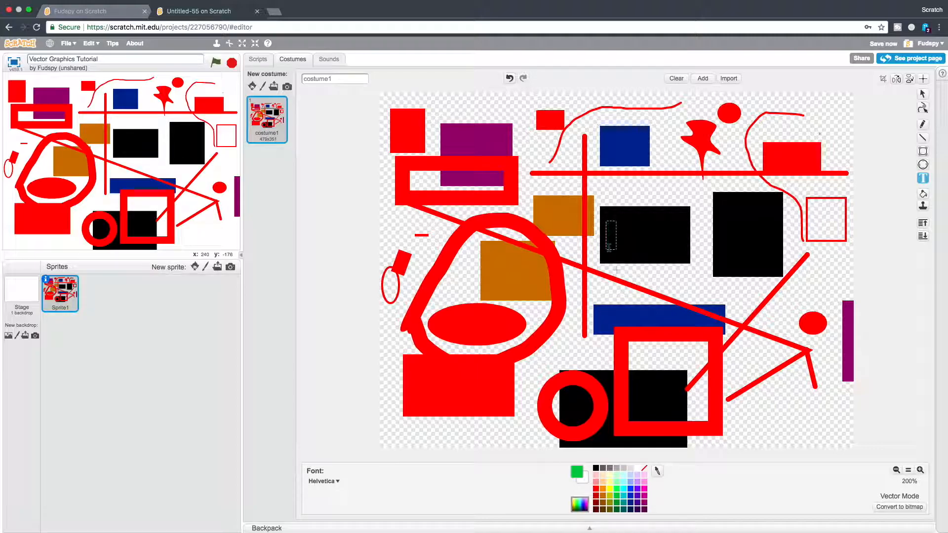
pyautogui.write('""')
pyautogui.moveTo(588, 299); pyautogui.dragTo(687, 250)
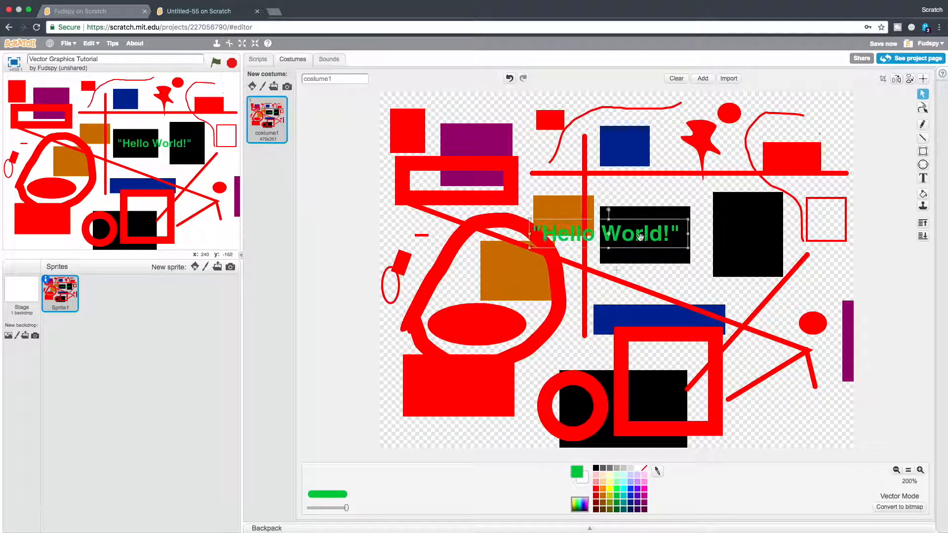
# Move the black square to overlap the central black rectangle, and place the "Hello World!" text across both.
pyautogui.moveTo(756, 229); pyautogui.dragTo(727, 229)
pyautogui.moveTo(701, 252); pyautogui.dragTo(718, 242)
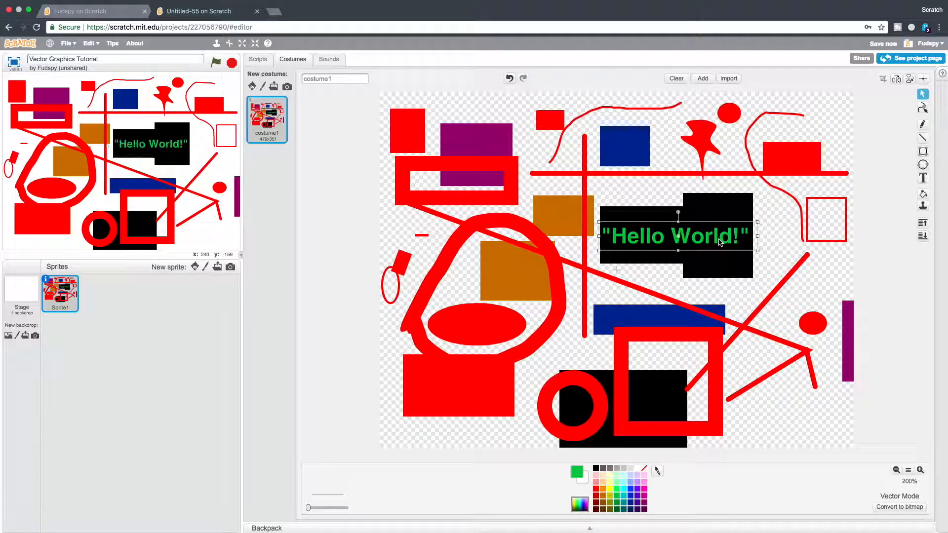
# Edit the "Hello World!" text to try the Marker font, and settle on the thin decorative Mystery font.
pyautogui.doubleClick(719, 242)
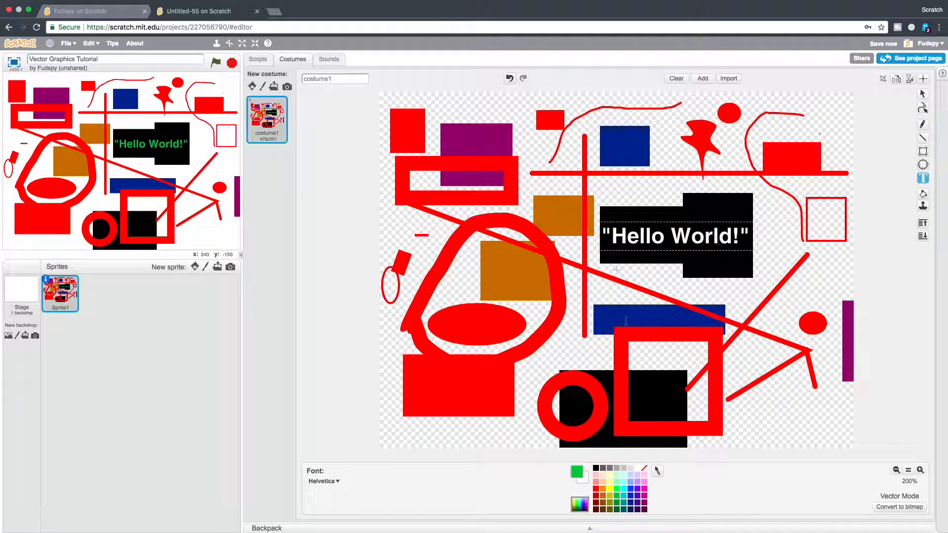
pyautogui.click(626, 244)
pyautogui.click(323, 480)
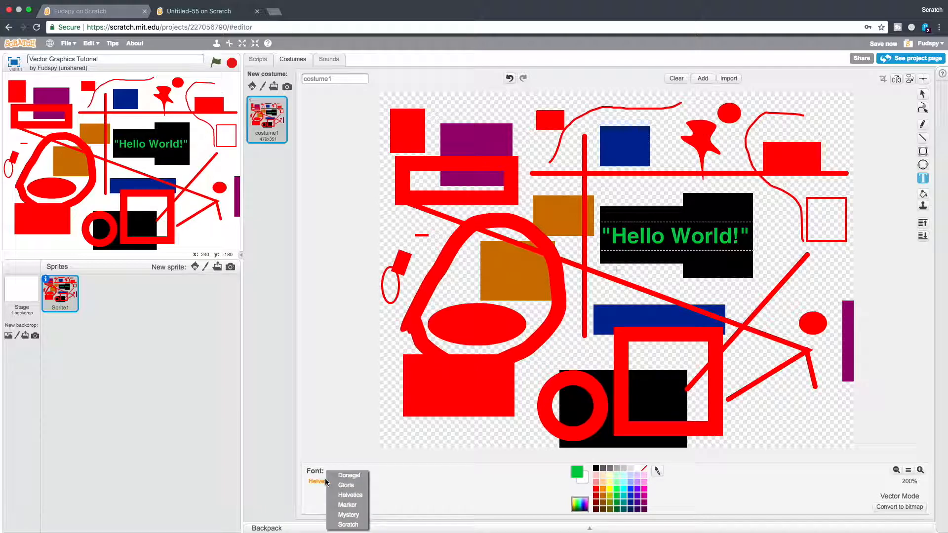
pyautogui.click(352, 501)
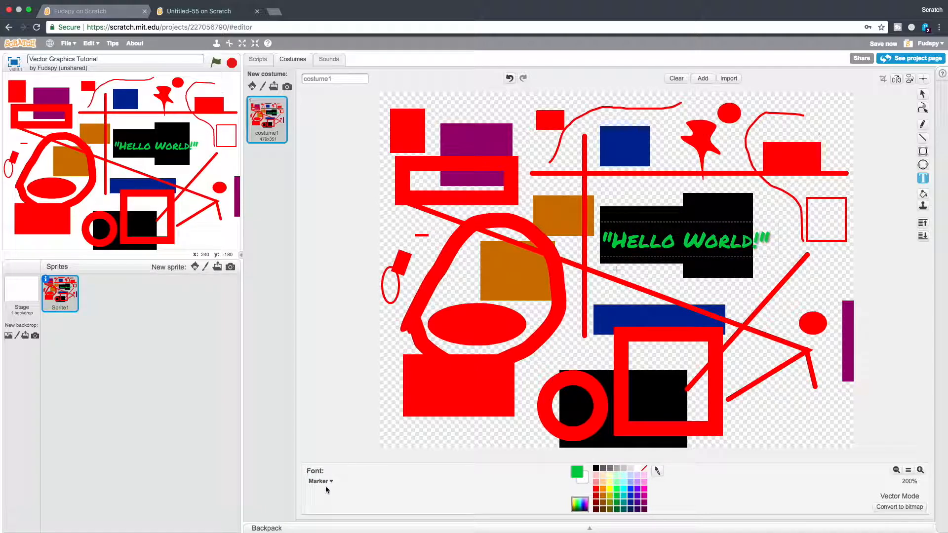
pyautogui.click(323, 482)
pyautogui.click(346, 524)
pyautogui.click(923, 194)
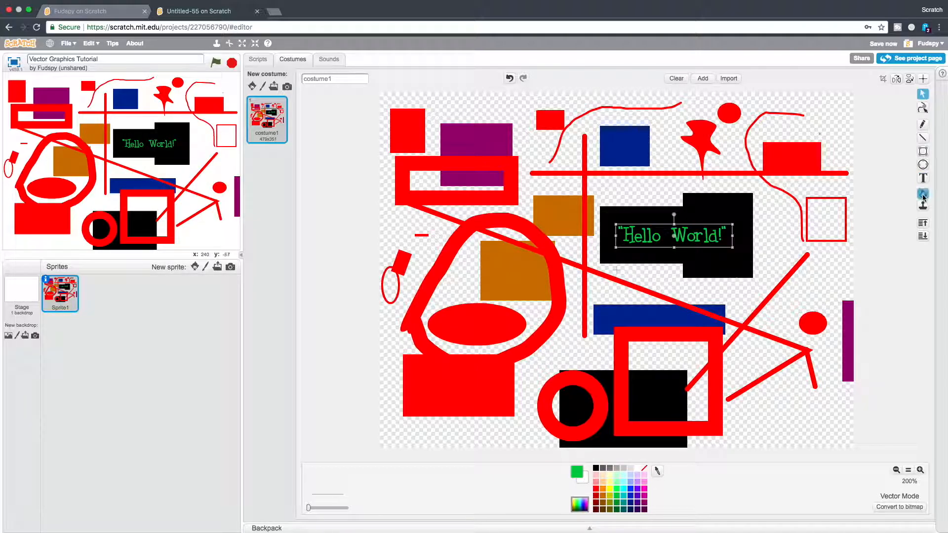
# Apply solid fills: green on the upper purple rectangle, red on the loop and right-edge strip, blue on the ellipse and rectangle below it.
pyautogui.click(923, 195)
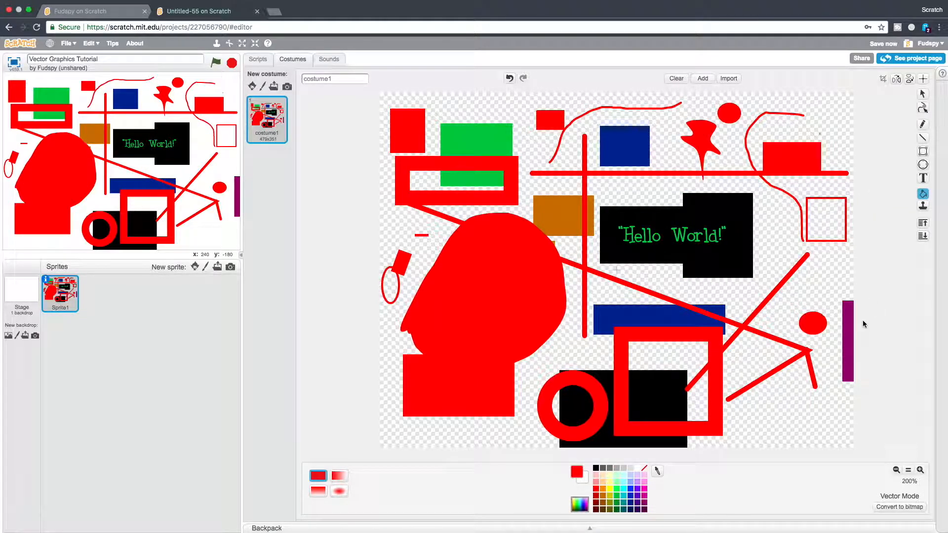
pyautogui.click(847, 361)
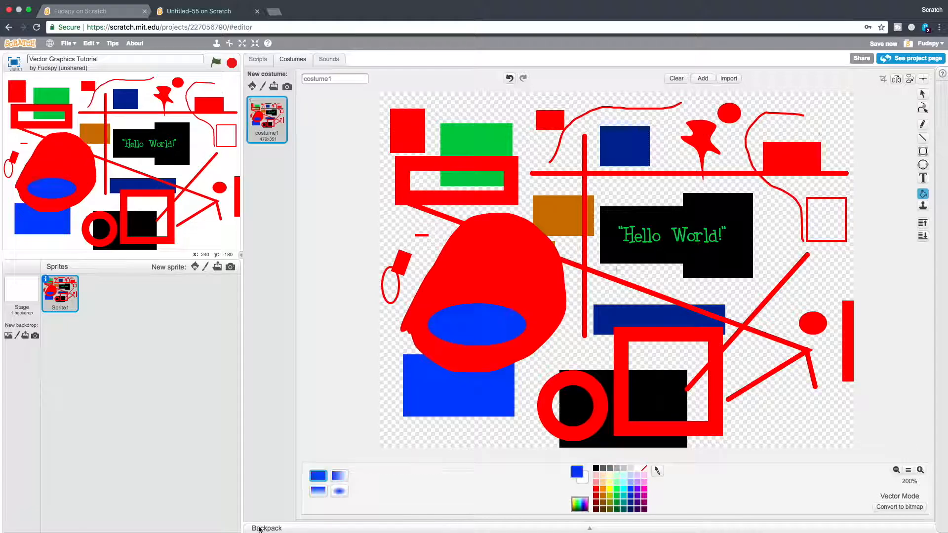
# Apply blue-to-white gradients: horizontal inside the thick loop, radial on the upper-right red rectangle, and vertical on the upper orange rectangle.
pyautogui.click(338, 477)
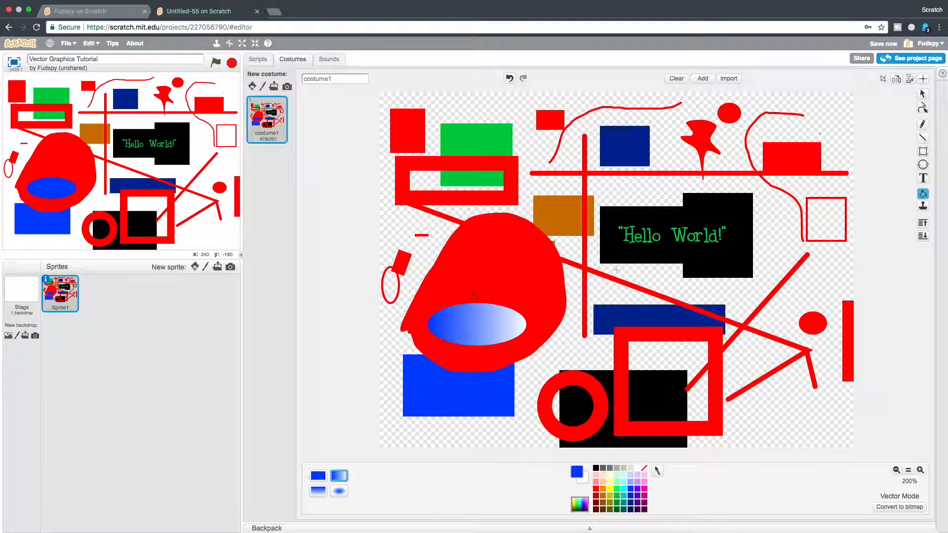
pyautogui.click(486, 261)
pyautogui.click(339, 491)
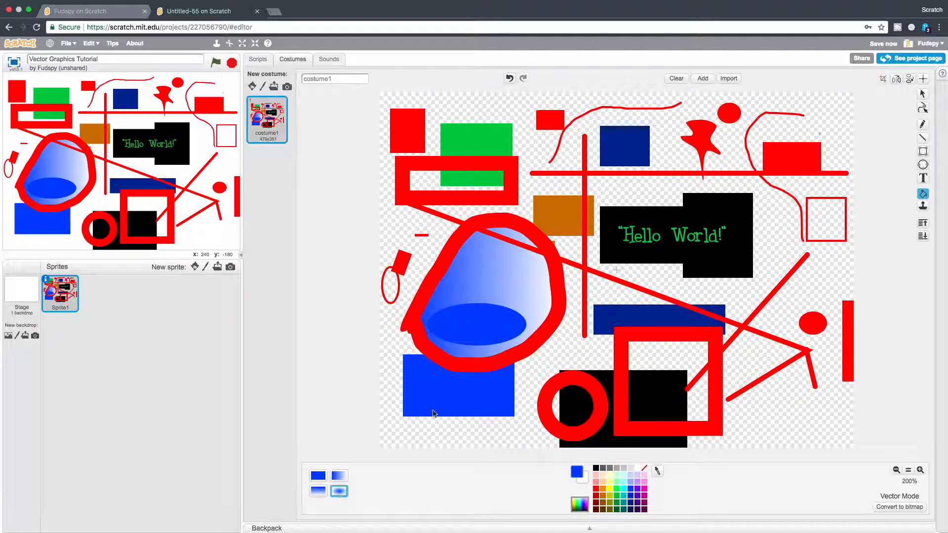
pyautogui.click(783, 147)
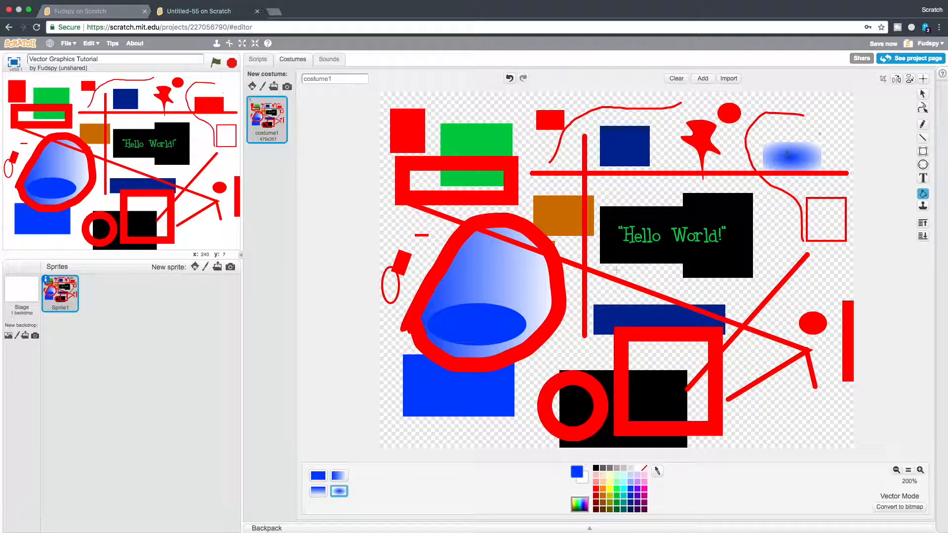
pyautogui.click(792, 157)
pyautogui.click(318, 491)
pyautogui.click(557, 213)
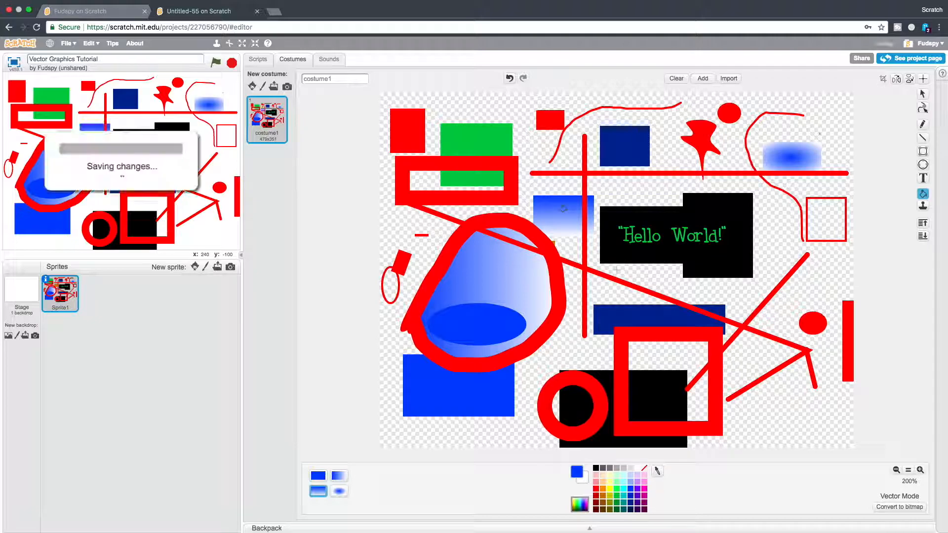
# Set black as the second colour and fill the loop's interior and the green rectangle with a vertical blue-to-black gradient.
pyautogui.click(475, 138)
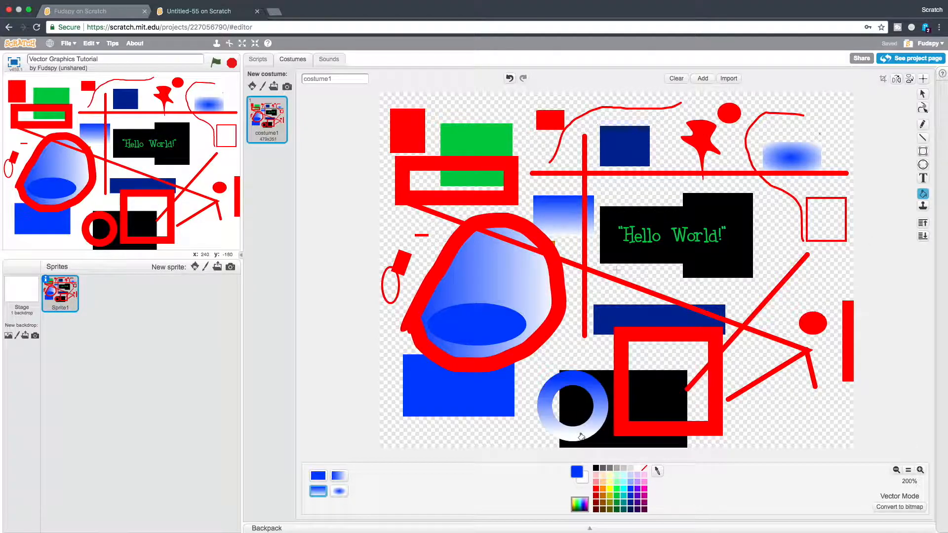
pyautogui.click(590, 473)
pyautogui.click(602, 470)
pyautogui.click(591, 473)
pyautogui.click(493, 283)
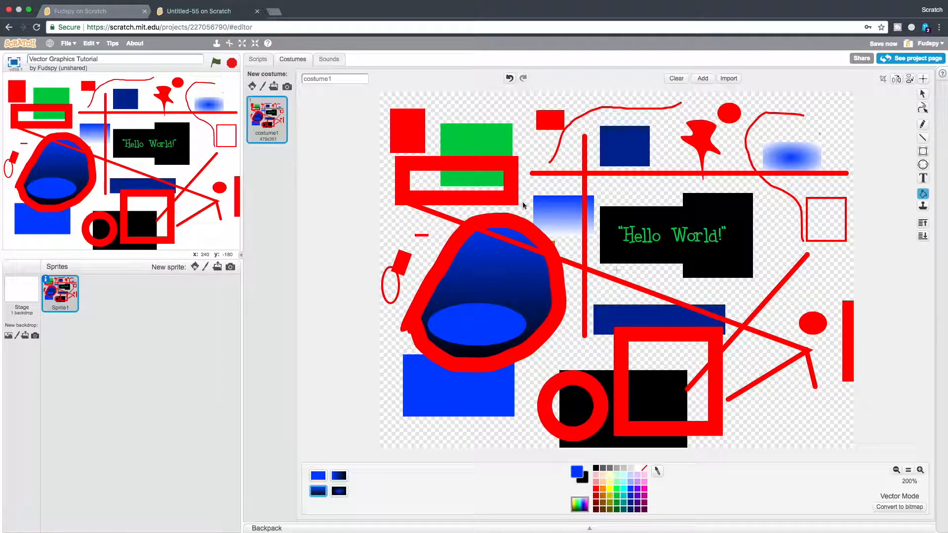
pyautogui.click(509, 148)
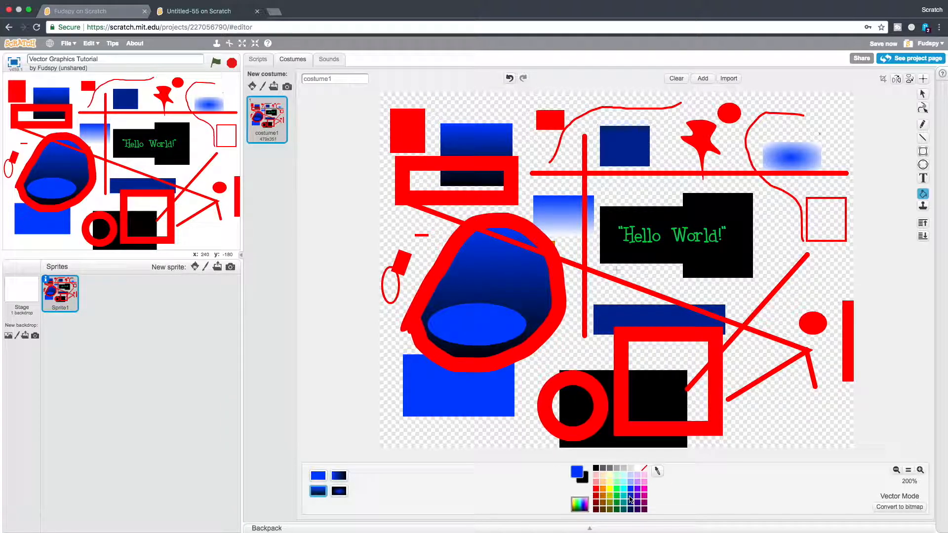
# Fill the loop's interior, the black shapes behind the text, the radial-gradient rectangle and the thin outlined square with a vertical black-to-transparent gradient.
pyautogui.click(644, 468)
pyautogui.click(584, 480)
pyautogui.click(500, 282)
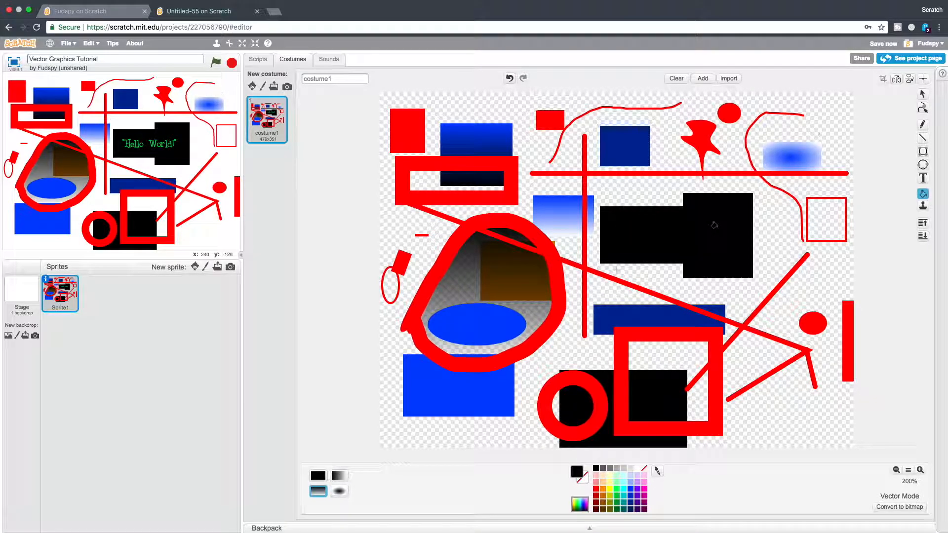
pyautogui.click(671, 215)
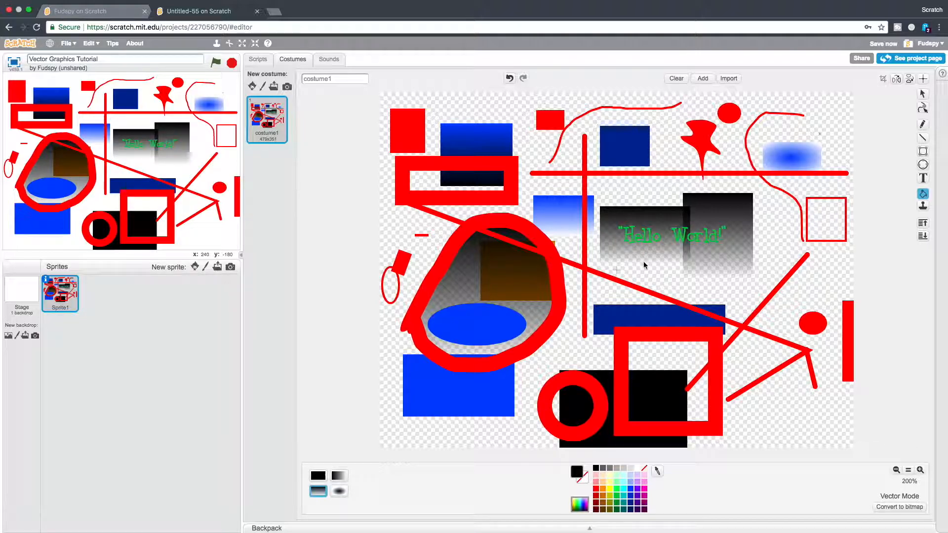
pyautogui.click(826, 219)
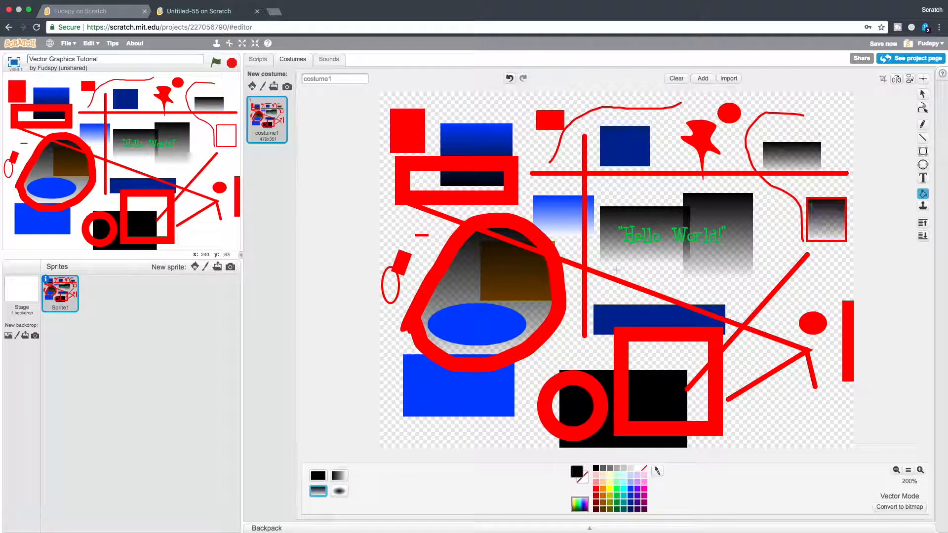
# Duplicate the "Hello World!" text and place the copy directly above the original.
pyautogui.click(922, 206)
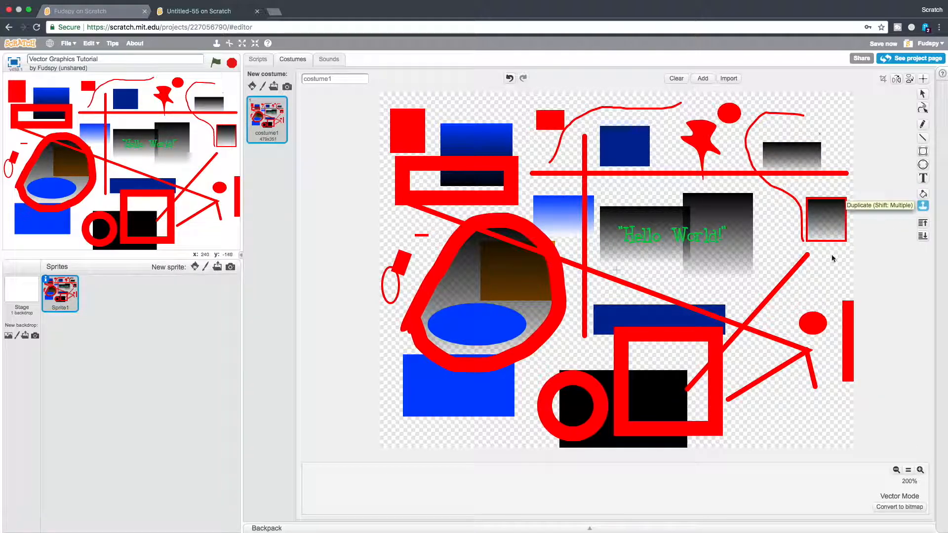
pyautogui.click(629, 237)
pyautogui.moveTo(611, 232); pyautogui.dragTo(650, 199)
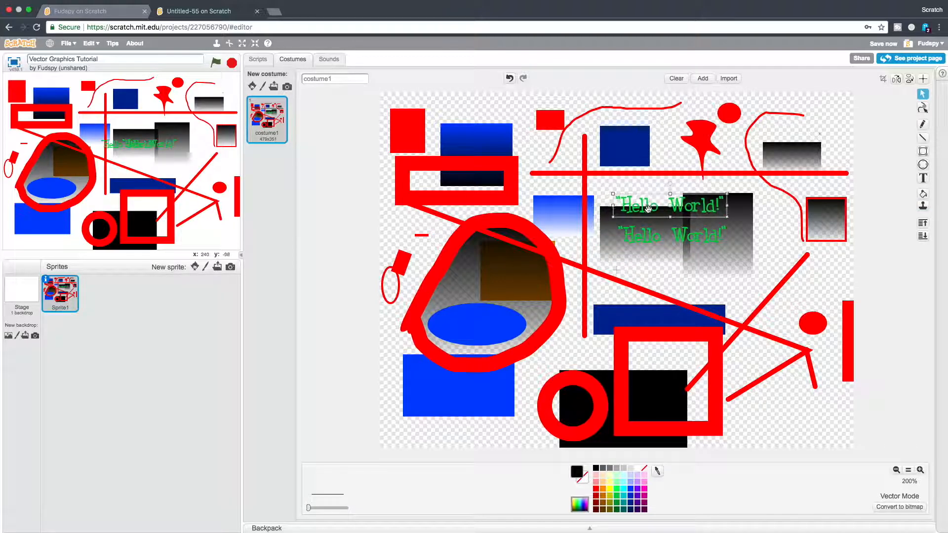
# Duplicate the red-outlined gradient square and place the copy over the end of the lower "Hello World!" text.
pyautogui.click(923, 206)
pyautogui.moveTo(827, 229); pyautogui.dragTo(703, 244)
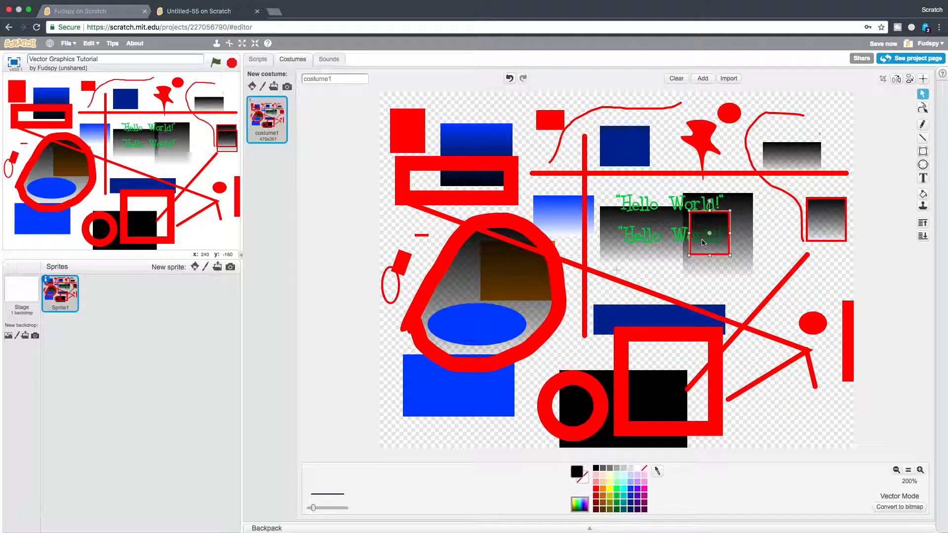
pyautogui.click(855, 267)
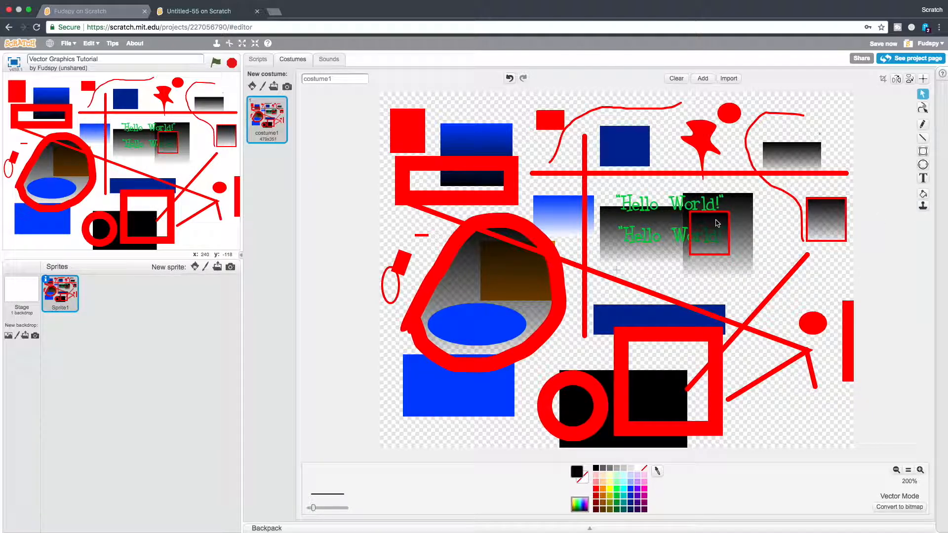
# Send the lower "Hello World!" text back behind the gradient rectangles, and bring it forward in front of the duplicated square.
pyautogui.click(828, 219)
pyautogui.click(823, 275)
pyautogui.click(824, 213)
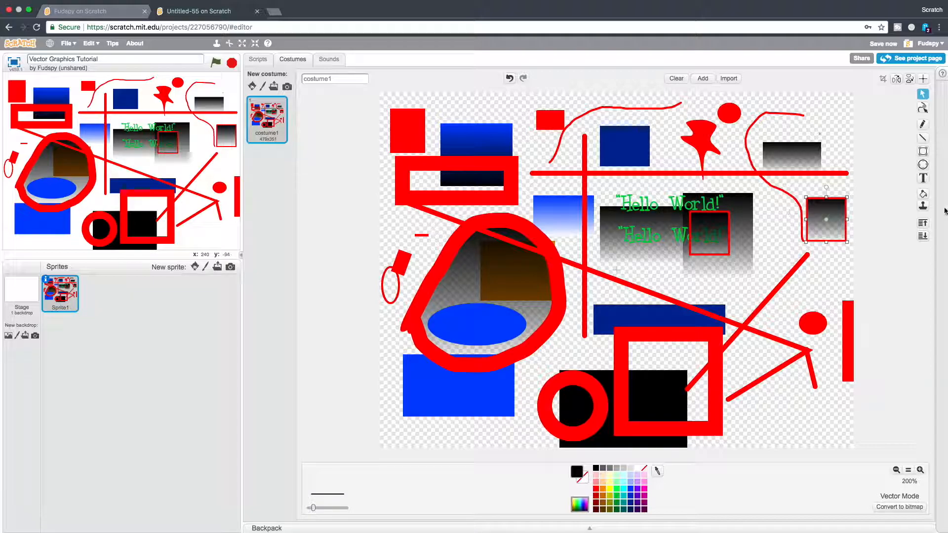
pyautogui.click(655, 230)
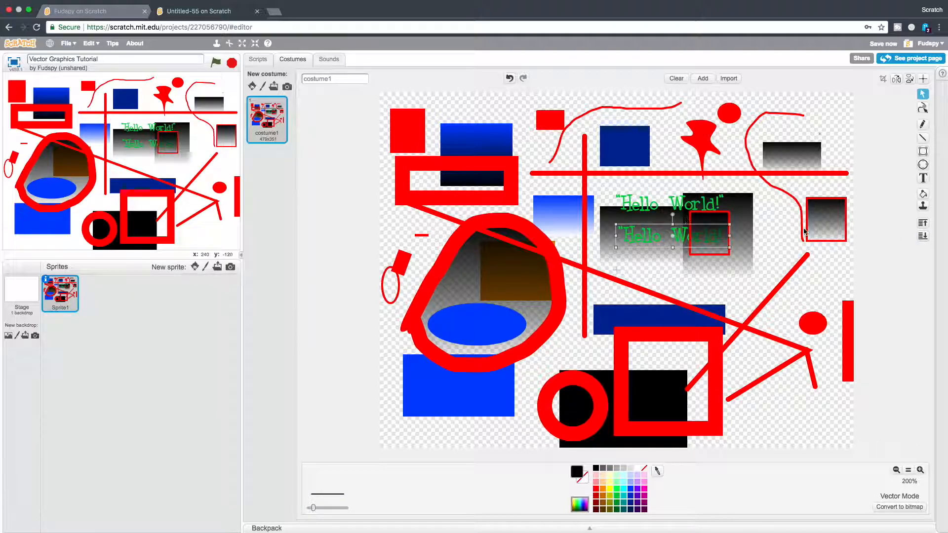
pyautogui.click(923, 224)
pyautogui.click(922, 236)
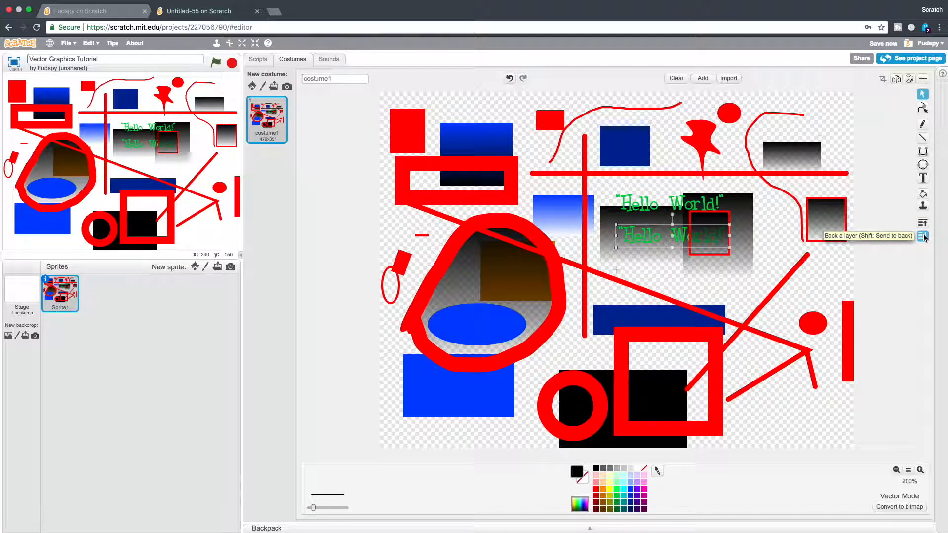
pyautogui.click(923, 237)
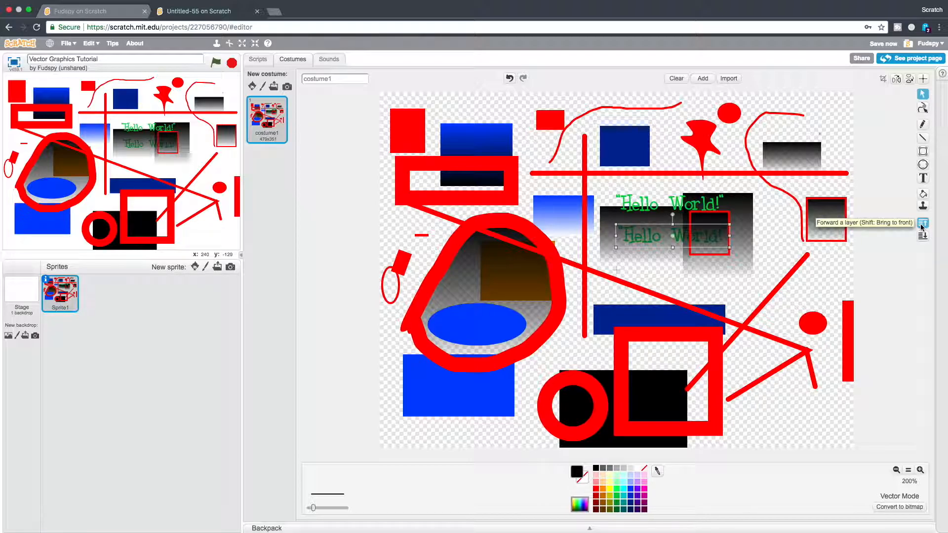
pyautogui.click(921, 226)
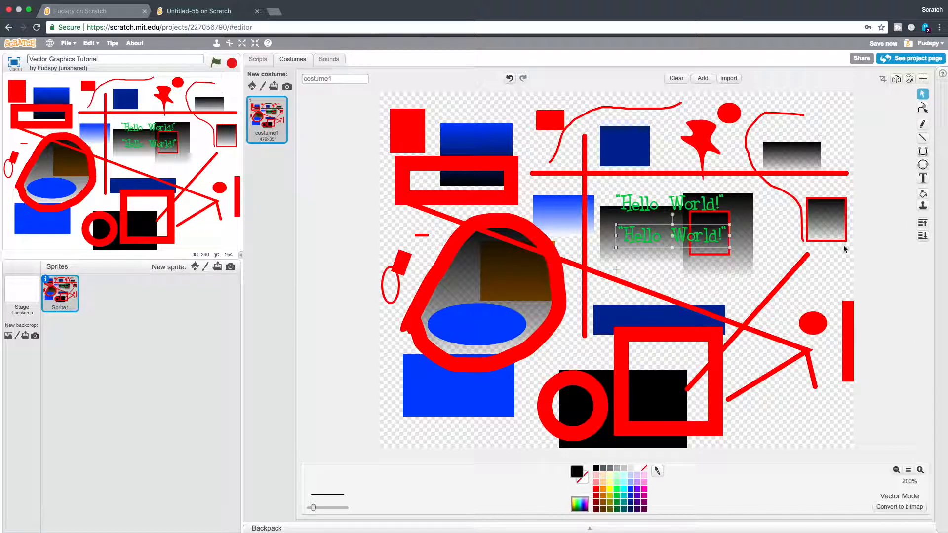
# Select the shapes across the canvas's middle together, shift them toward its right edge, and move the small gradient square below the text.
pyautogui.moveTo(768, 270)
pyautogui.mouseDown()
pyautogui.moveTo(646, 247)
pyautogui.moveTo(592, 198)
pyautogui.moveTo(493, 139)
pyautogui.moveTo(385, 96)
pyautogui.moveTo(383, 104)
pyautogui.mouseUp()
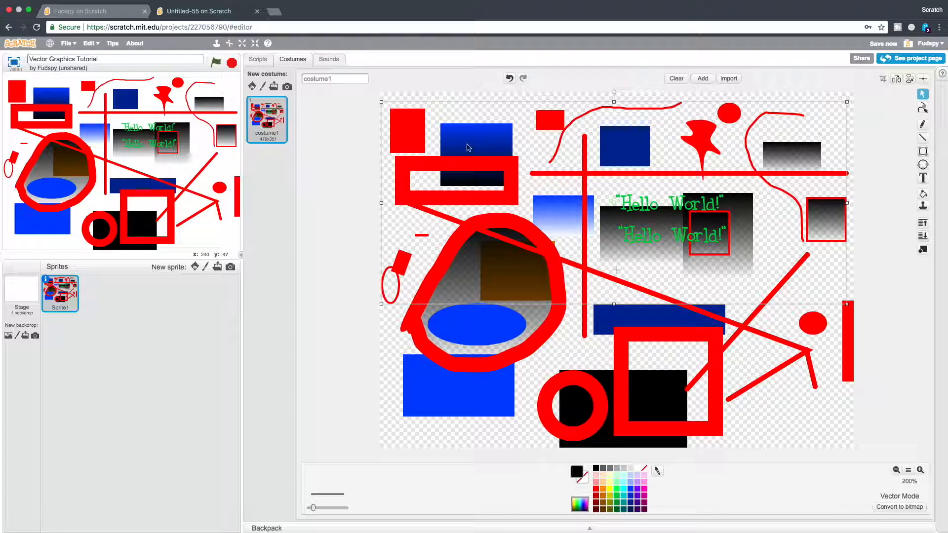
pyautogui.moveTo(775, 417); pyautogui.dragTo(584, 184)
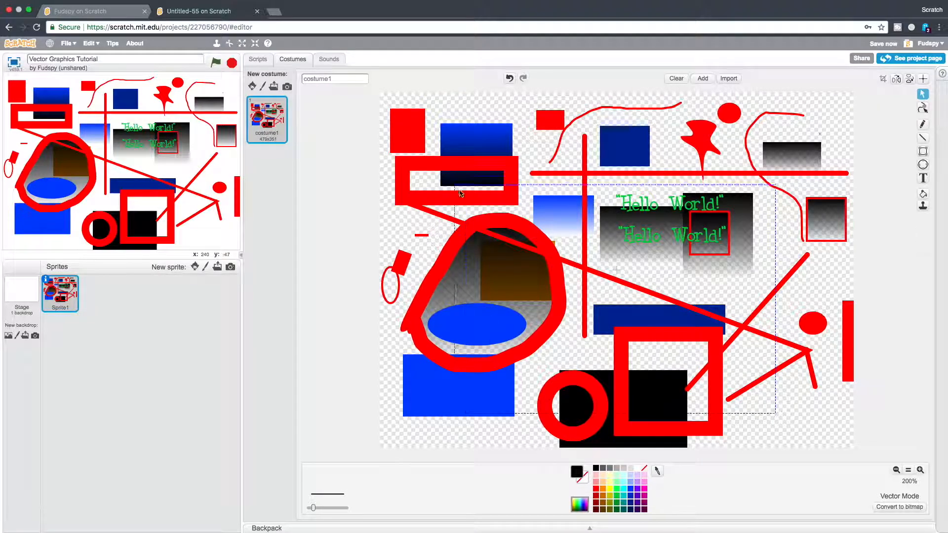
pyautogui.moveTo(495, 231)
pyautogui.mouseDown()
pyautogui.moveTo(549, 256)
pyautogui.moveTo(534, 158)
pyautogui.moveTo(516, 219)
pyautogui.mouseUp()
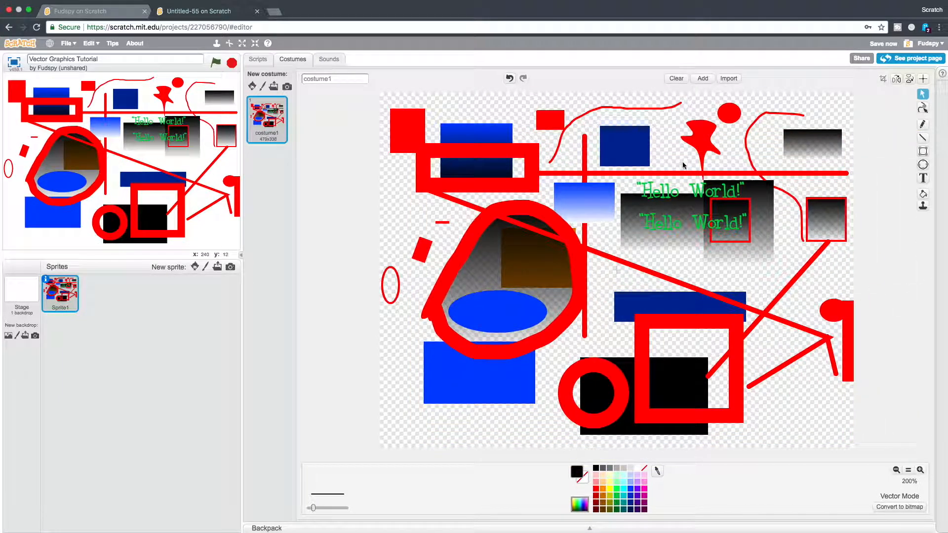
pyautogui.moveTo(681, 241); pyautogui.dragTo(636, 377)
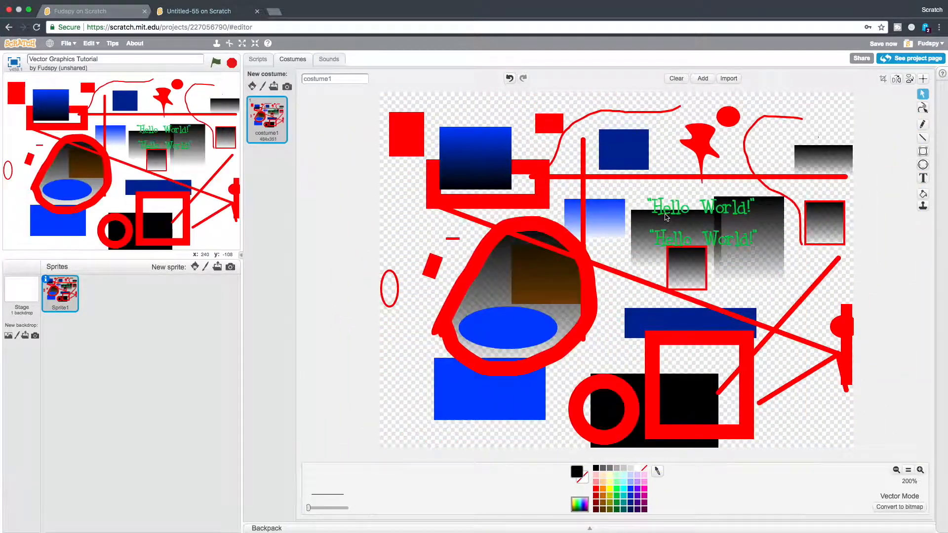